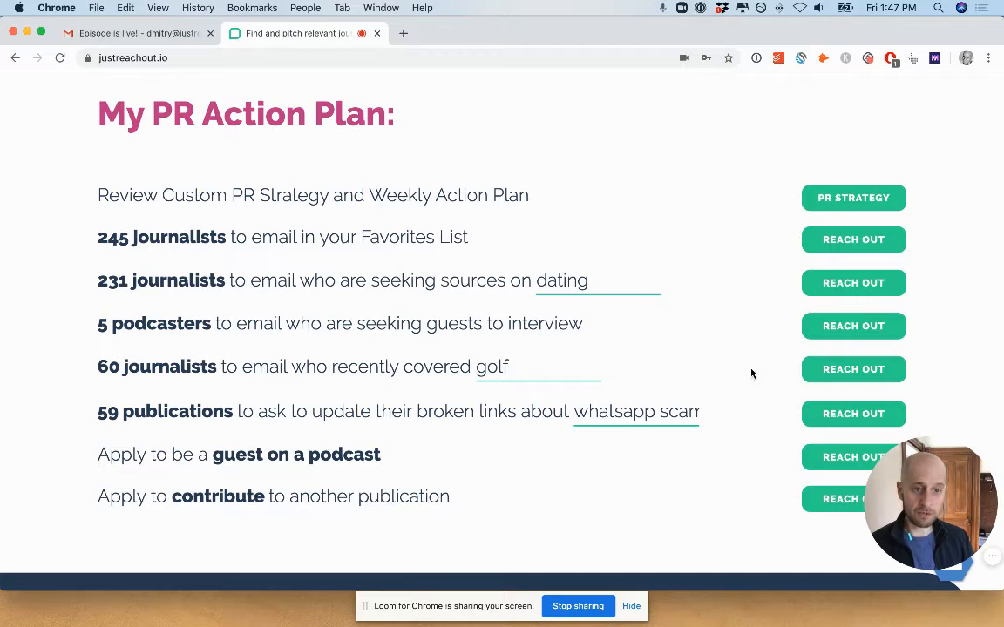
Open the action plan's list of journalists who recently covered golf and look through the first article results.
left_click(862, 370)
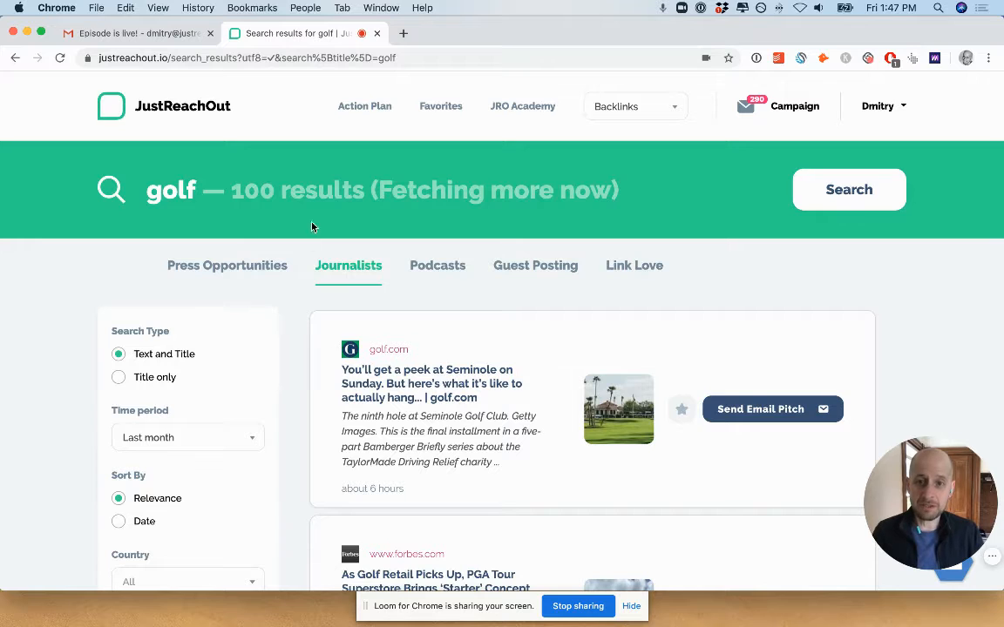
scroll(312, 226, "down", 5)
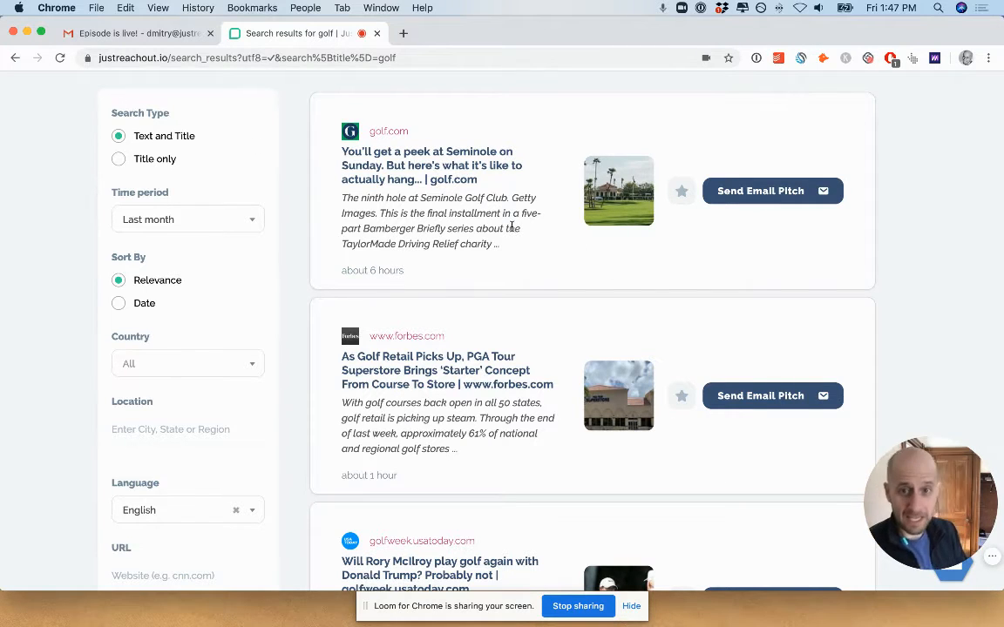
scroll(511, 342, "down", 2)
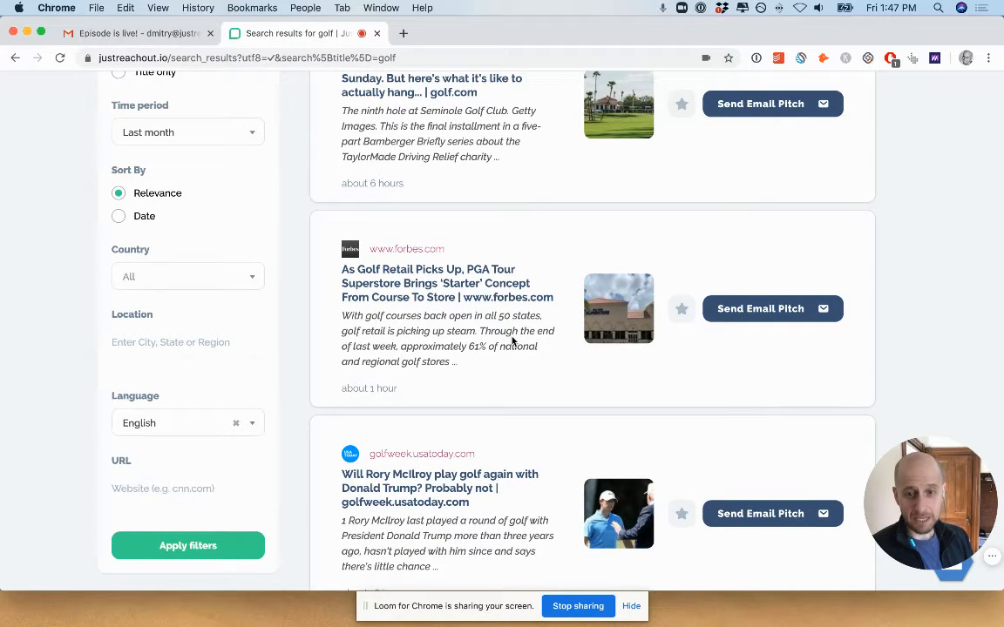
scroll(512, 342, "up", 2)
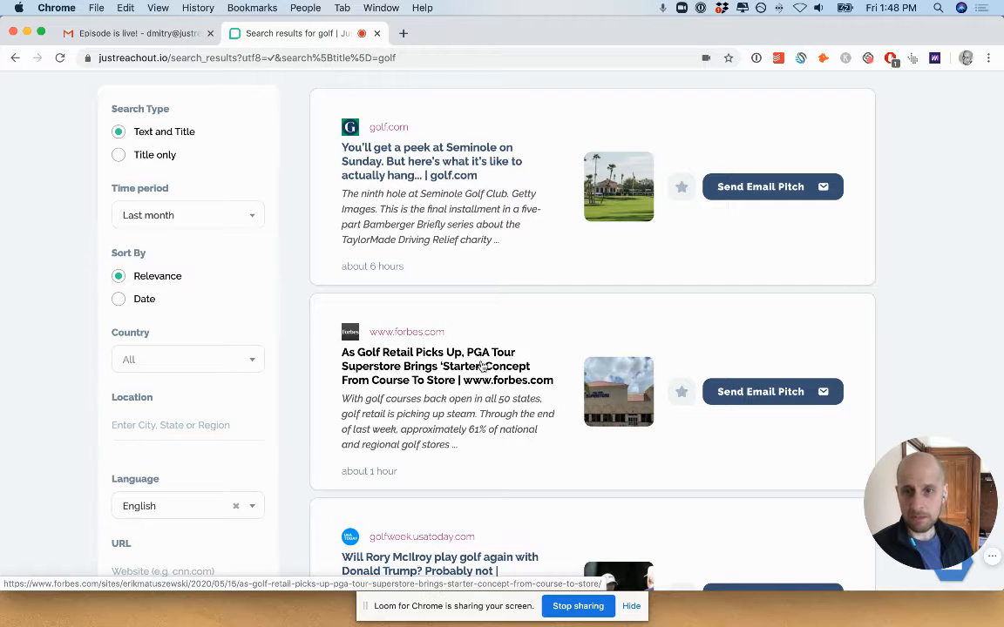
Add the Forbes article about PGA Tour Superstore's 'Starter' concept to the favorites.
left_click(682, 392)
scroll(683, 396, "down", 5)
left_click(682, 394)
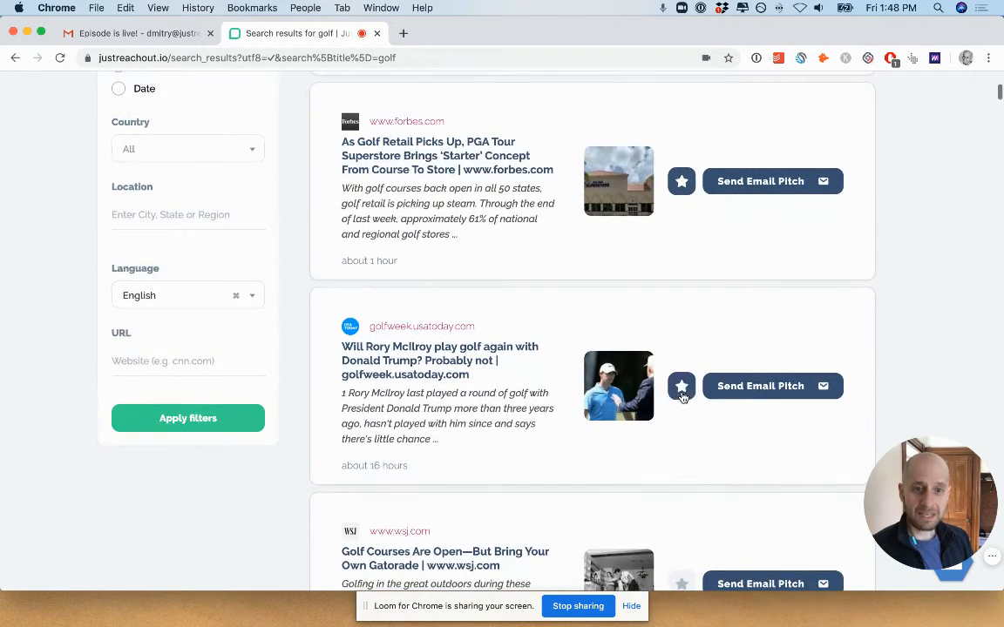
scroll(683, 397, "down", 2)
scroll(683, 397, "up", 3)
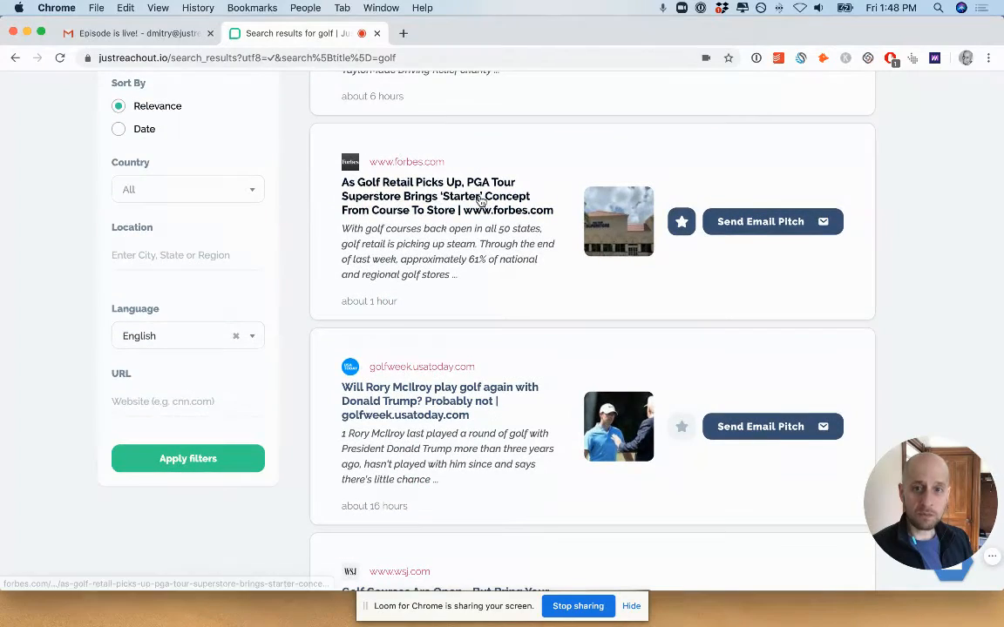
Open the Forbes golf retail article and the Golfweek Rory McIlroy article, read through the Golfweek one, and return to the search results.
left_click(478, 198)
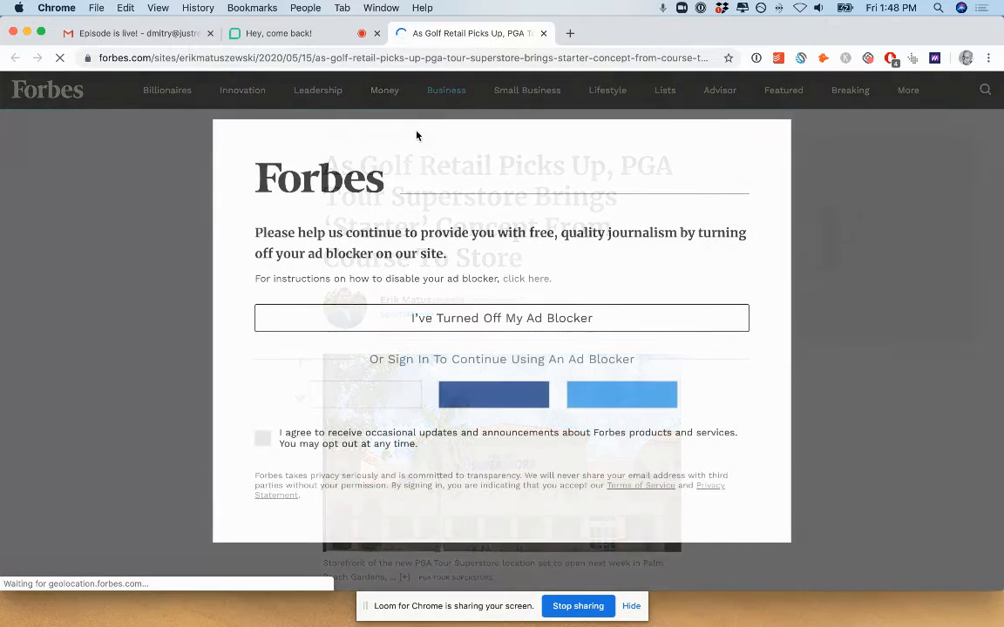
left_click(309, 35)
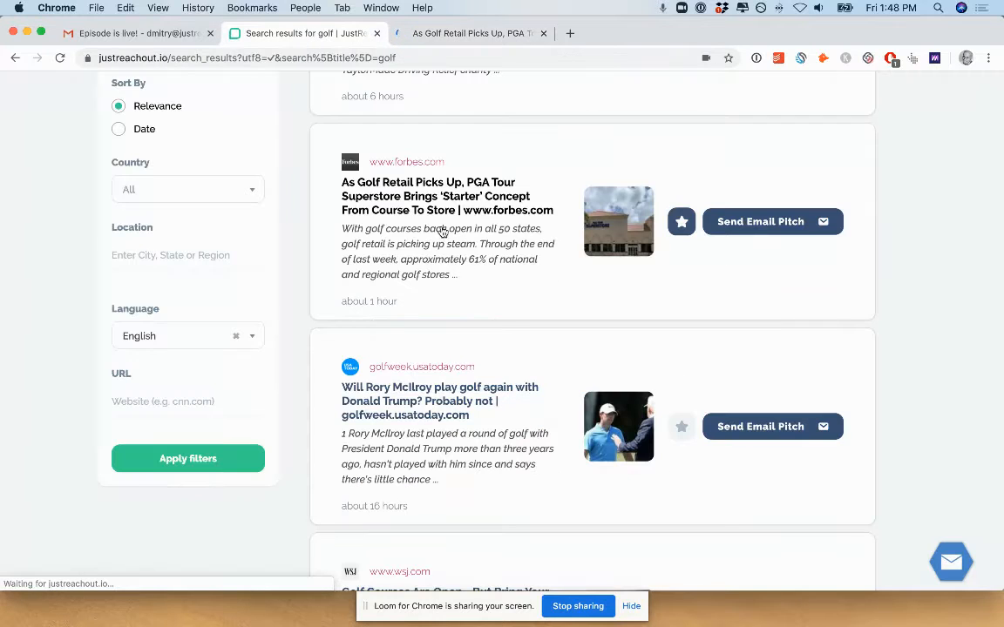
left_click(479, 395)
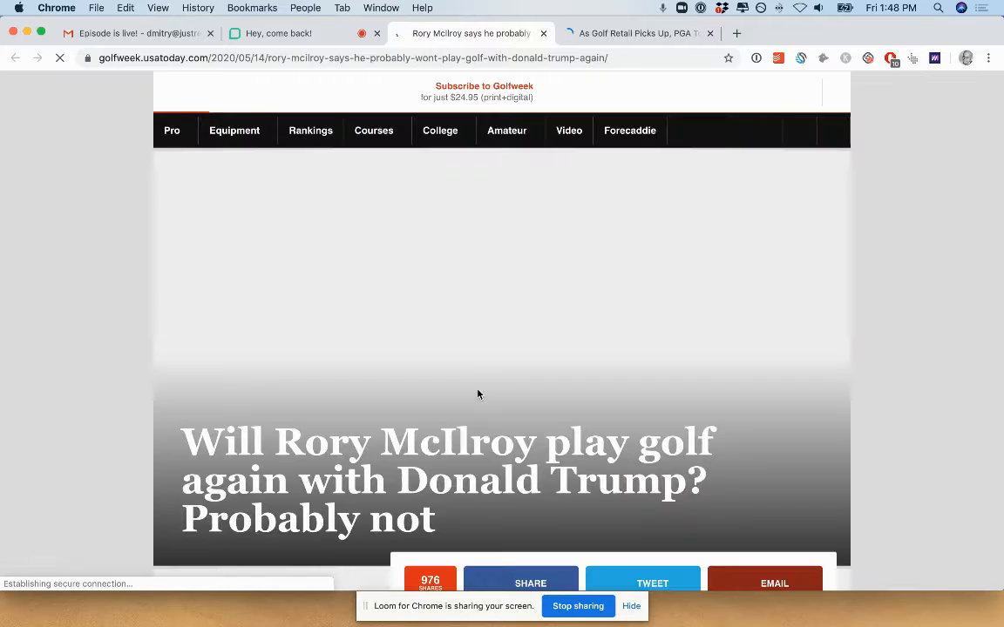
scroll(479, 394, "down", 5)
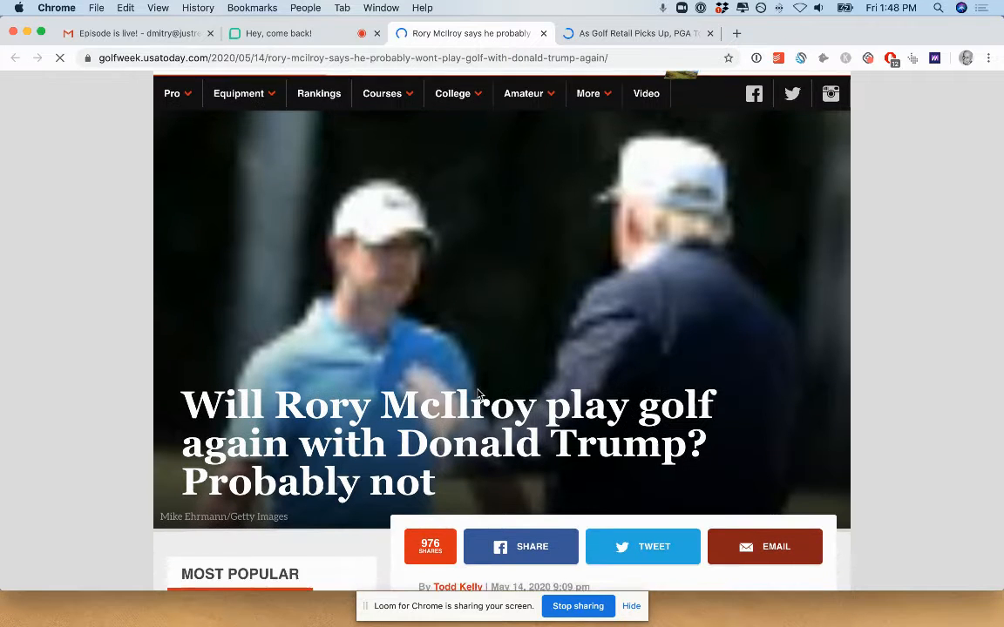
scroll(477, 395, "down", 4)
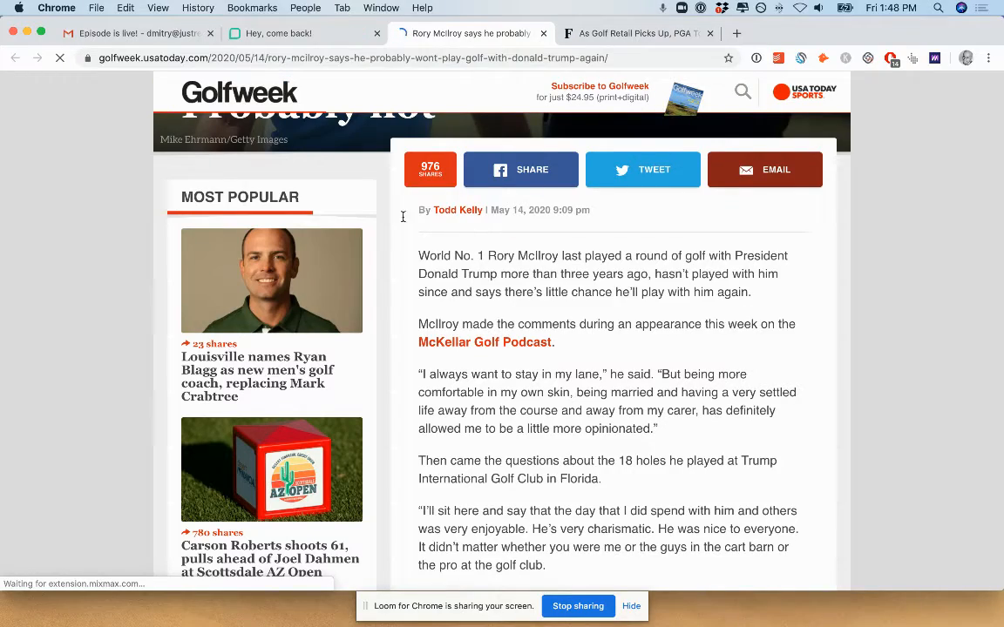
scroll(592, 357, "down", 4)
scroll(592, 358, "down", 4)
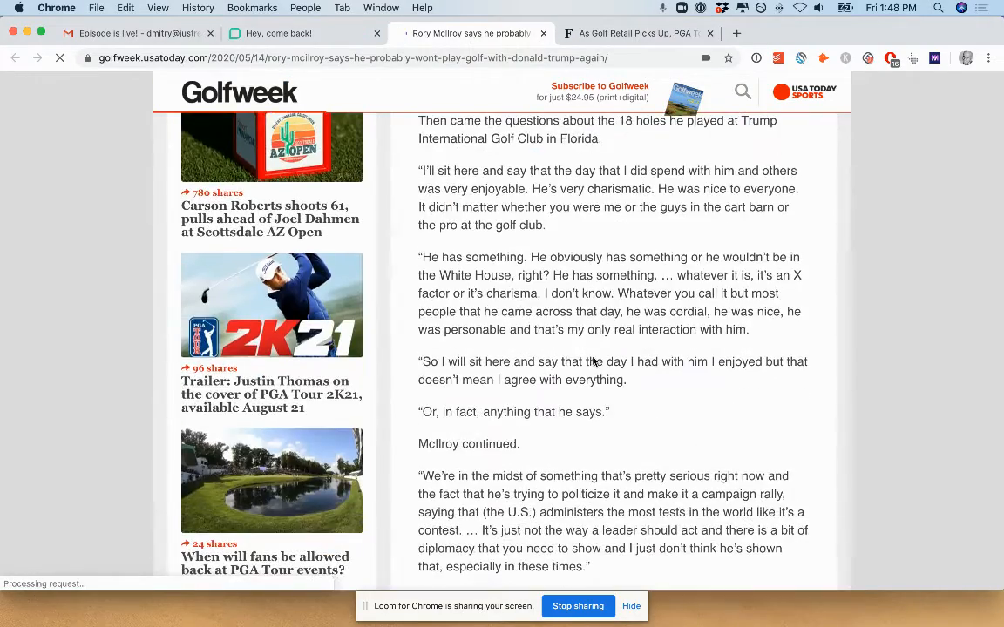
scroll(592, 357, "up", 6)
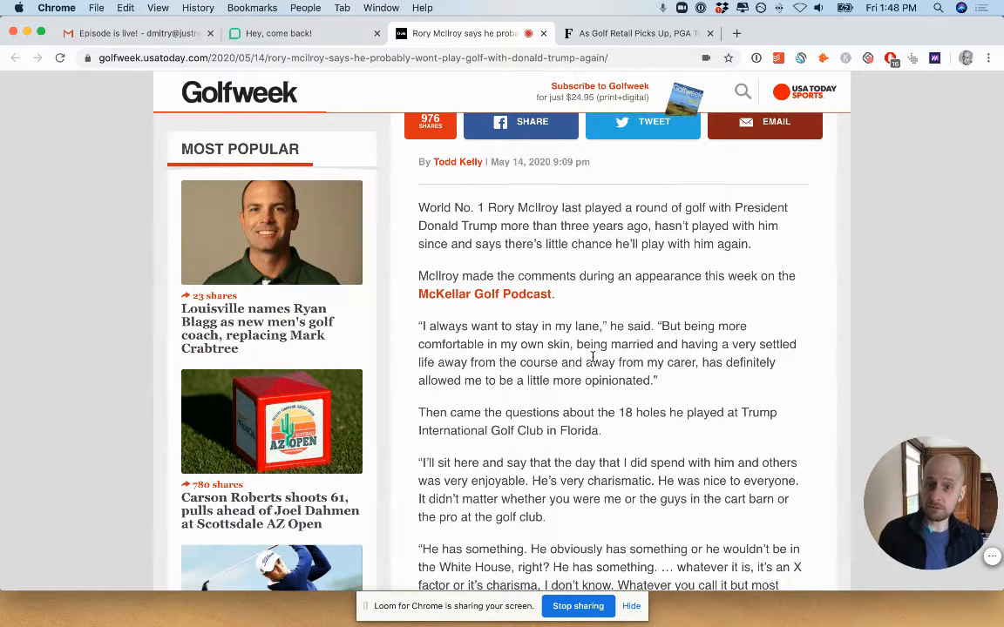
left_click(311, 35)
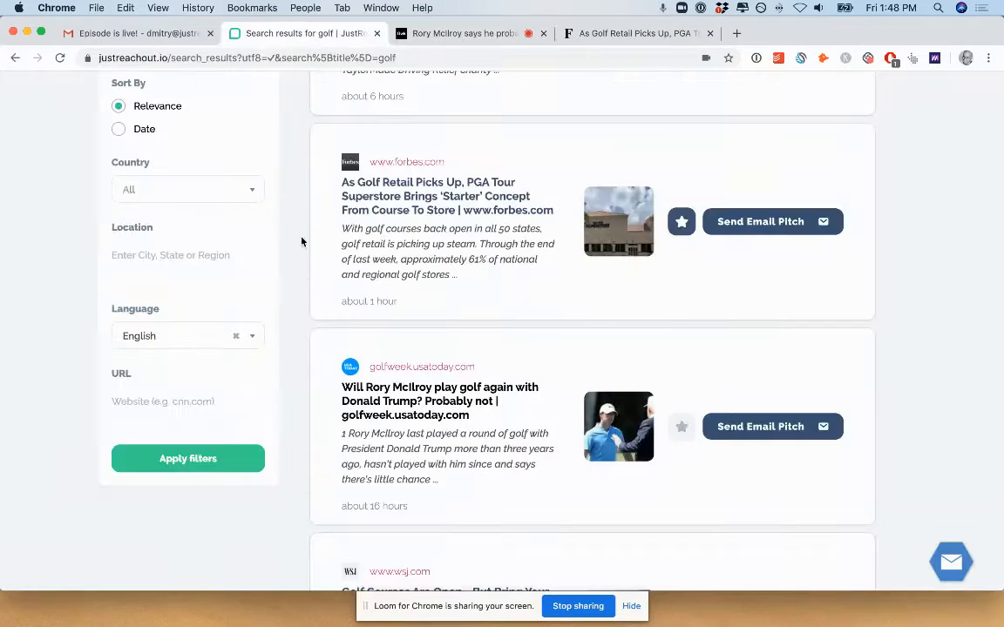
Filter the golf journalist results by the URL businessinsider.com.
scroll(285, 329, "up", 2)
scroll(285, 327, "down", 2)
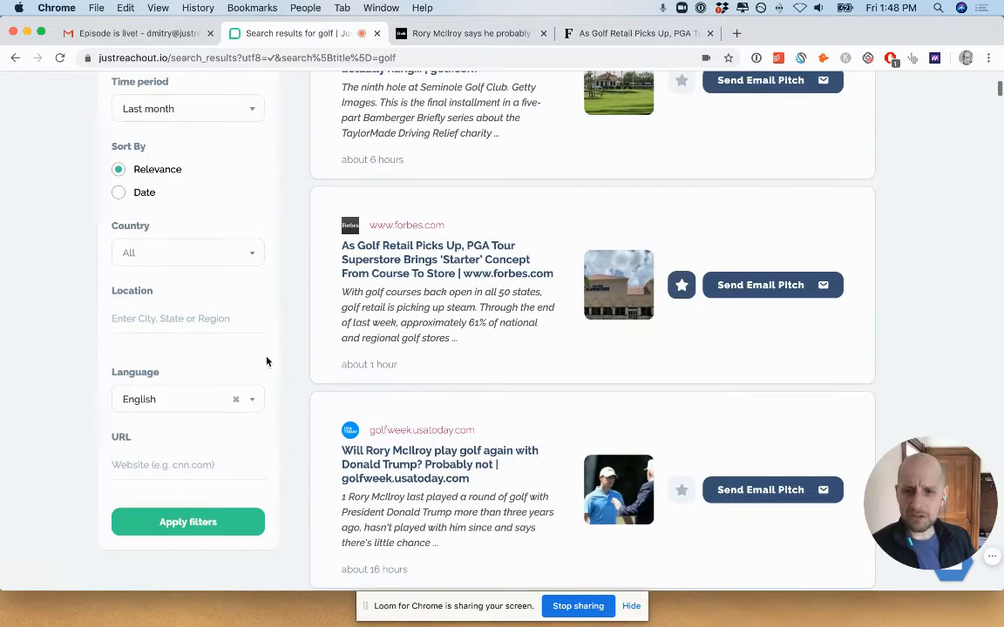
left_click(146, 465)
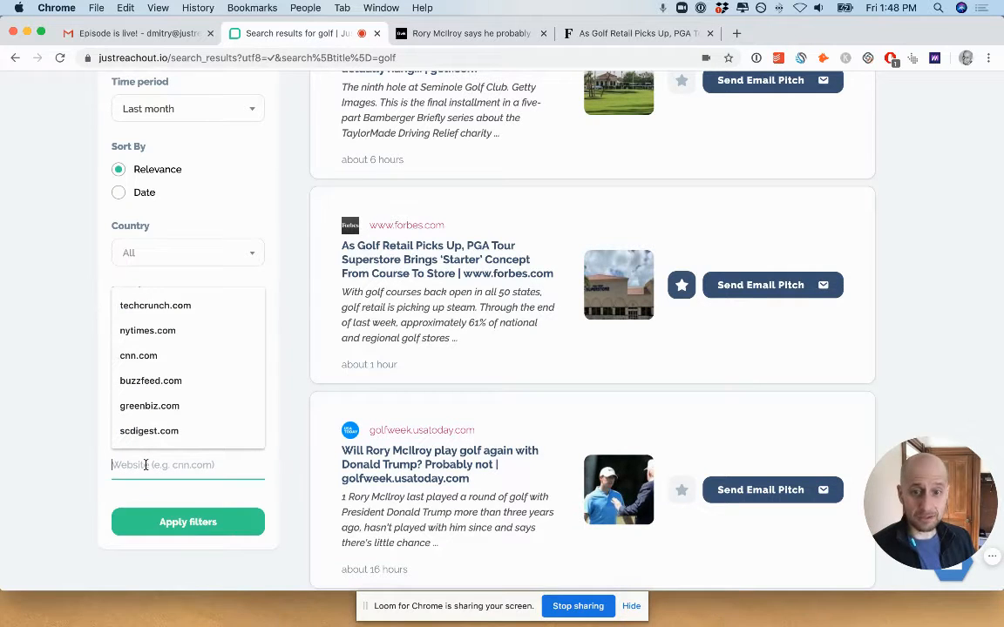
type("busi")
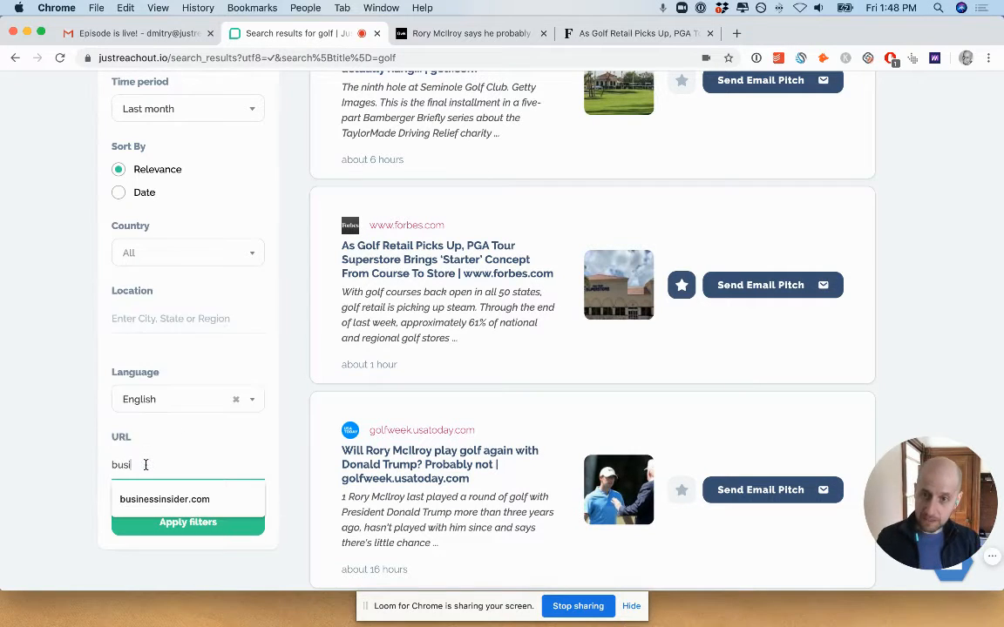
left_click(213, 503)
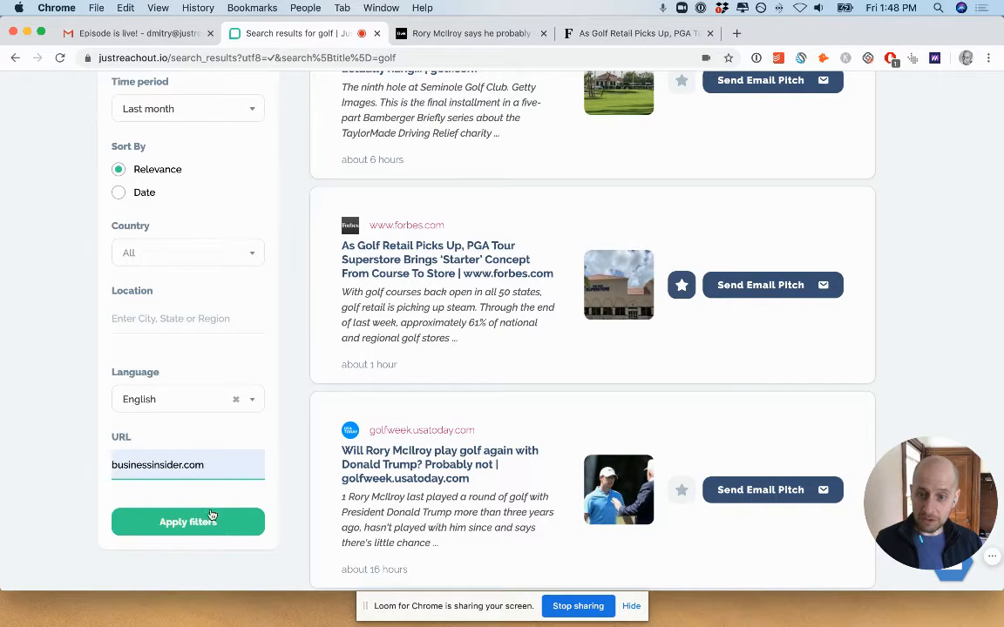
left_click(194, 523)
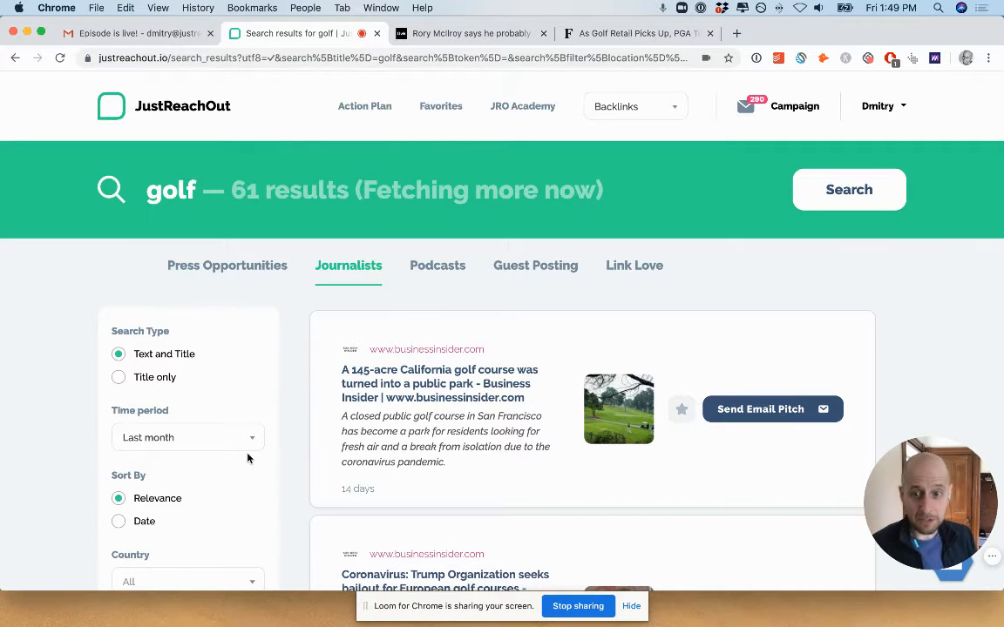
Examine the time period choices and the location suggestions in the search filters without changing them.
scroll(247, 458, "down", 5)
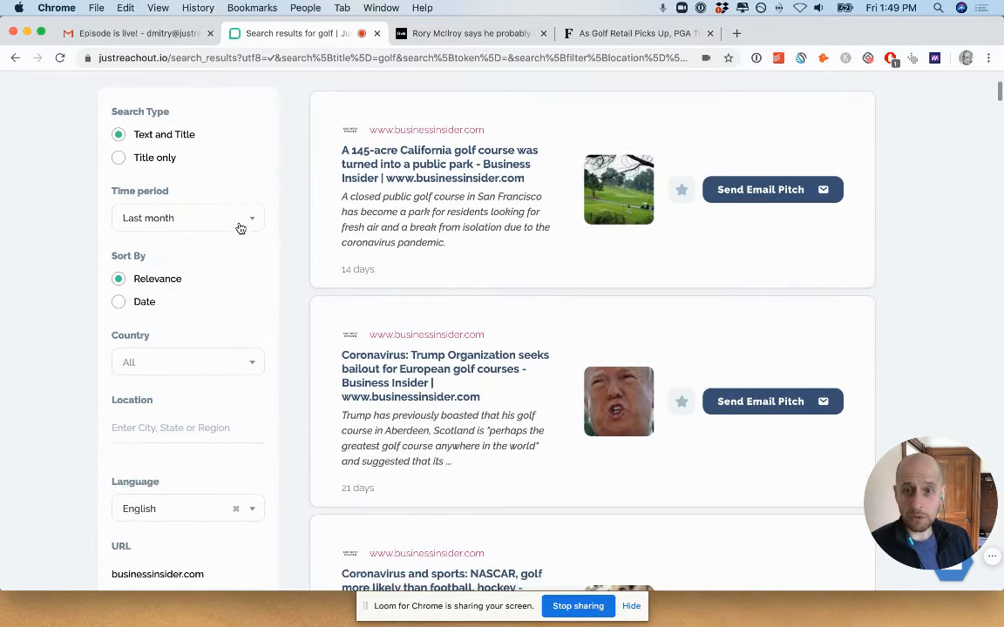
left_click(240, 219)
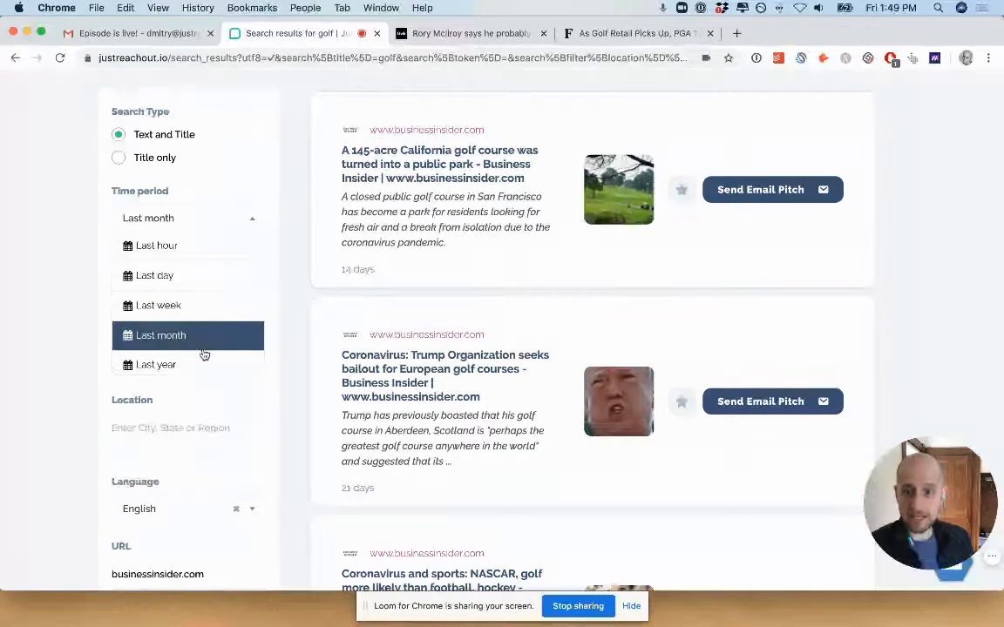
left_click(52, 339)
scroll(52, 340, "down", 1)
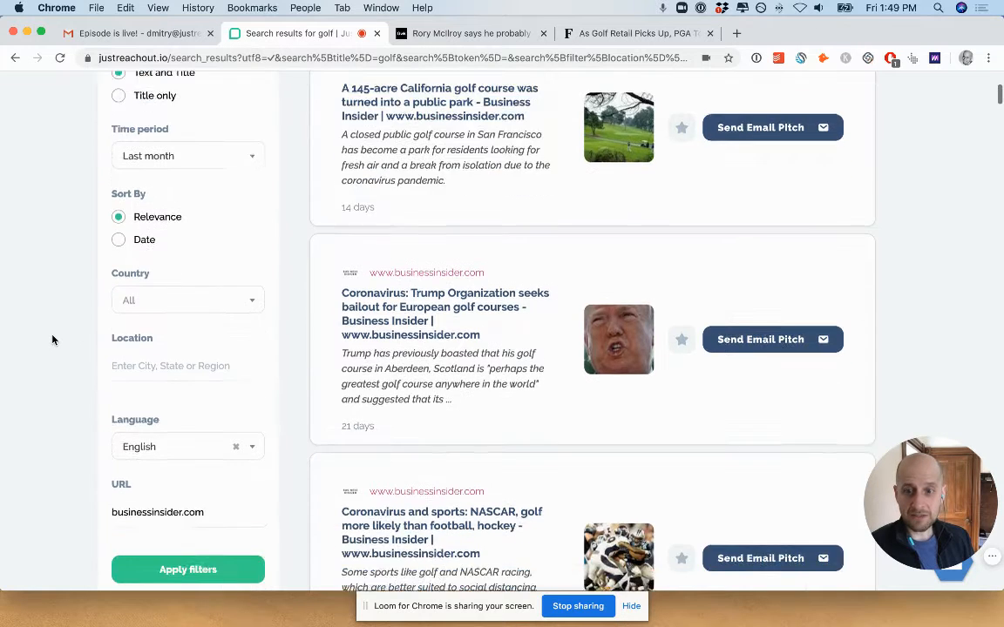
scroll(52, 340, "down", 5)
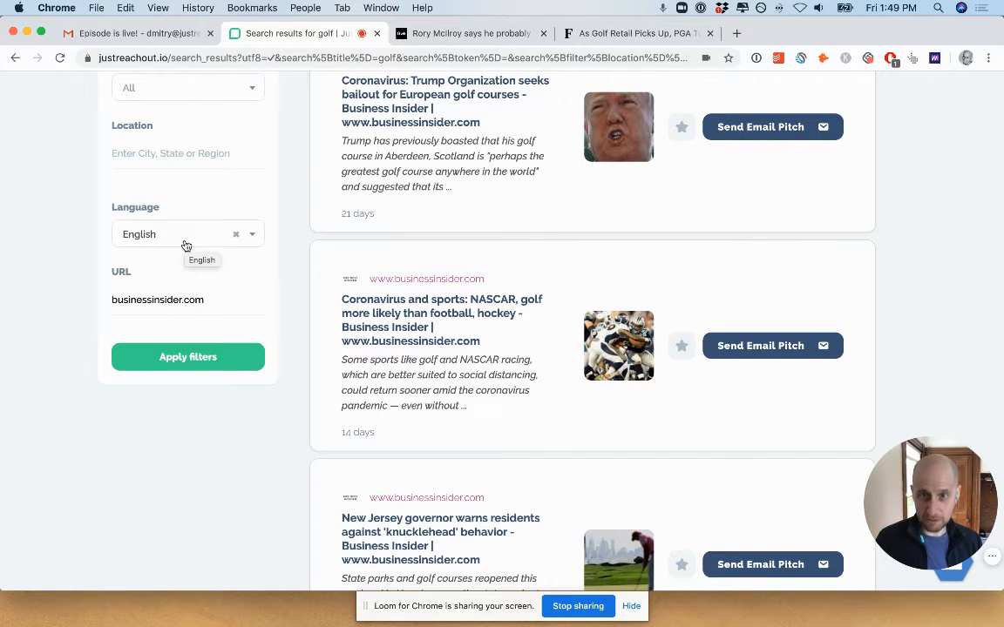
left_click(167, 152)
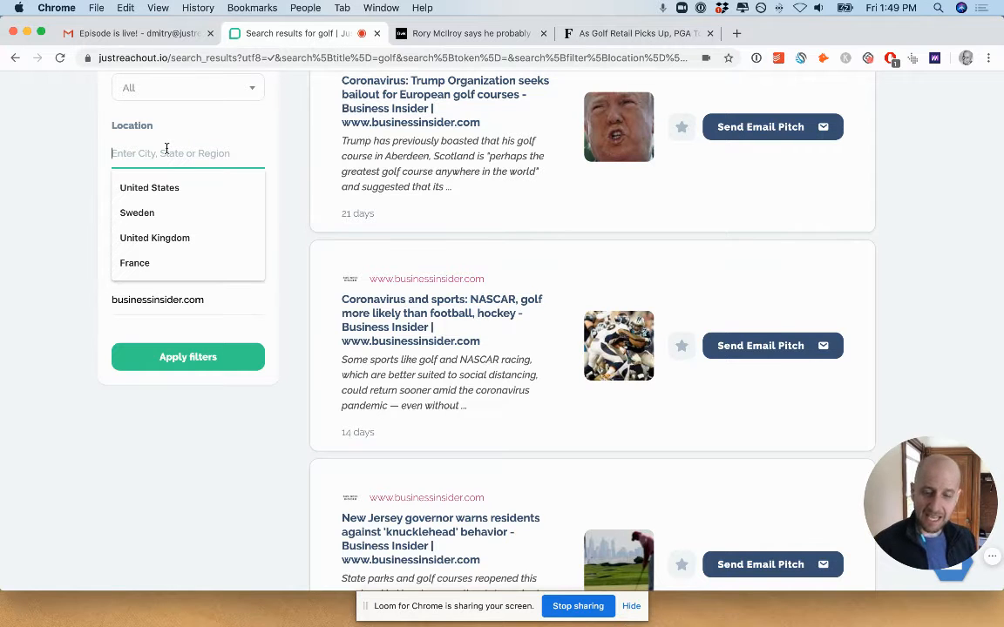
Start an email pitch for the Business Insider article about the 145-acre California golf course and bring up the pitch page.
scroll(167, 148, "up", 5)
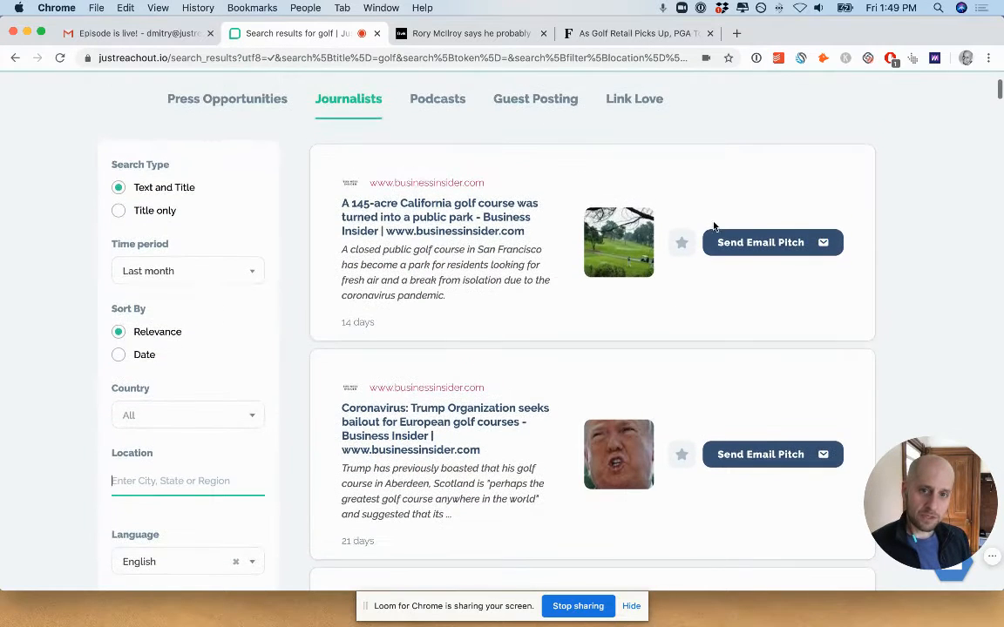
left_click(769, 241)
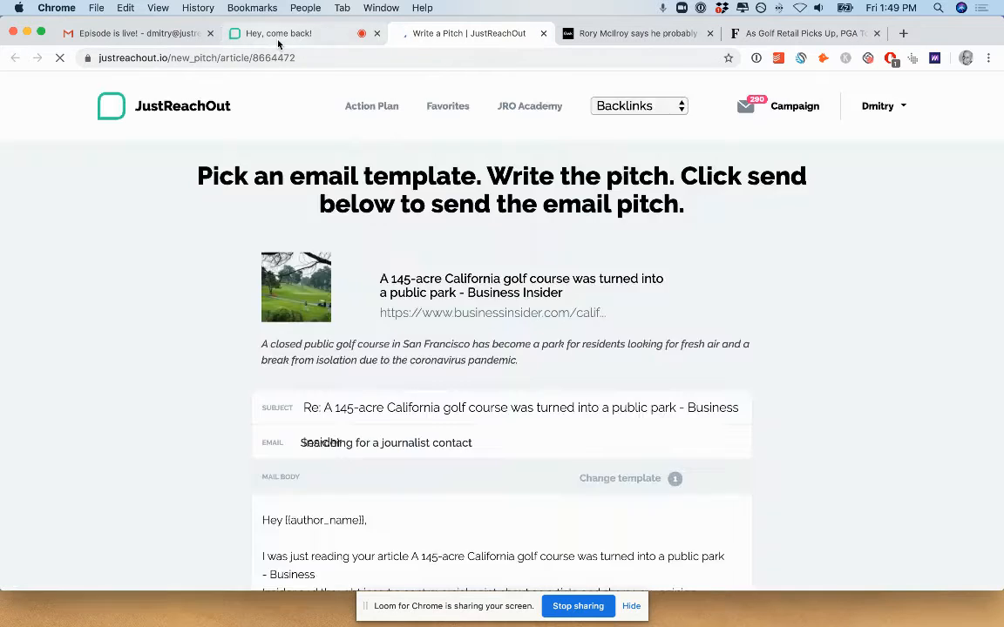
left_click(249, 35)
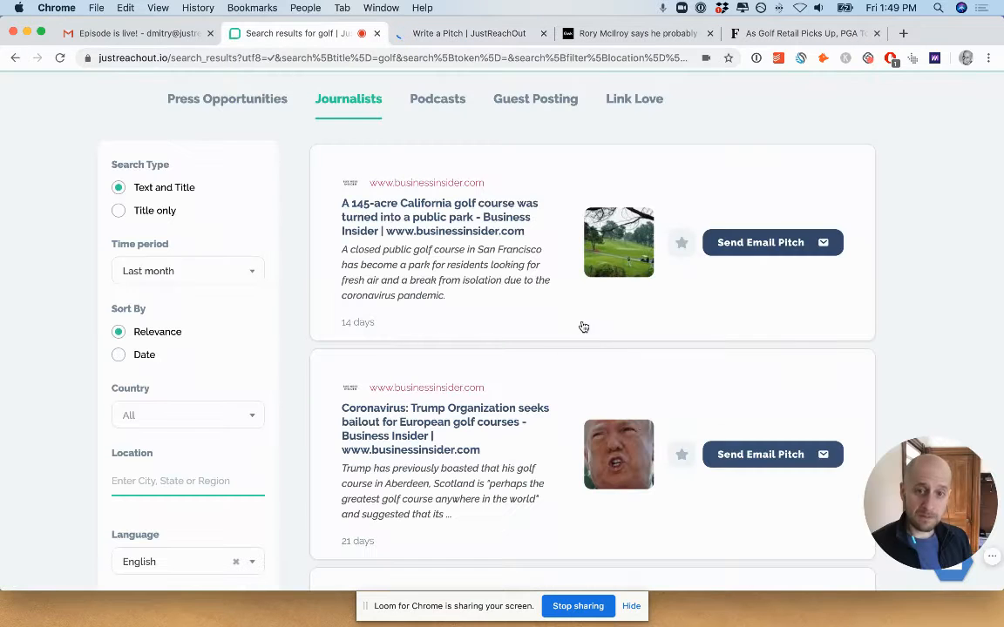
scroll(679, 398, "up", 3)
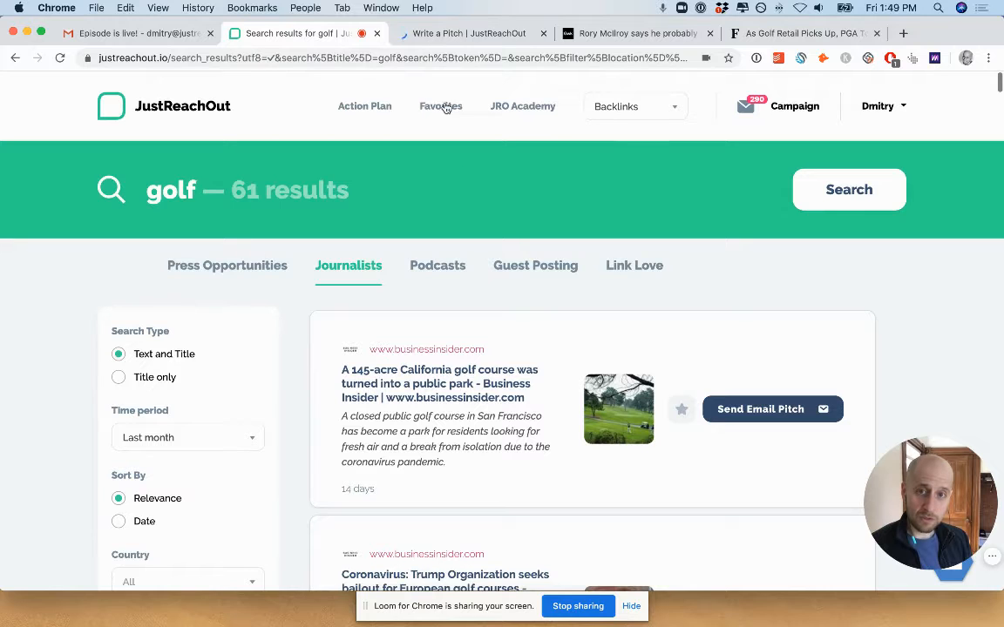
left_click(488, 35)
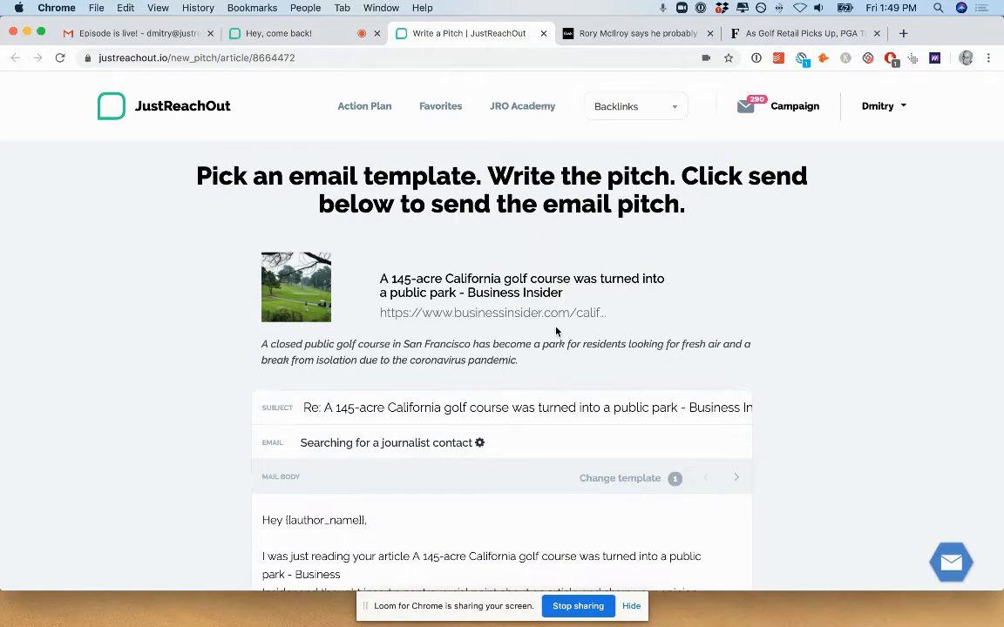
Go through the pitch's email templates one by one up to template 6, reviewing their subjects and bodies.
scroll(556, 331, "down", 4)
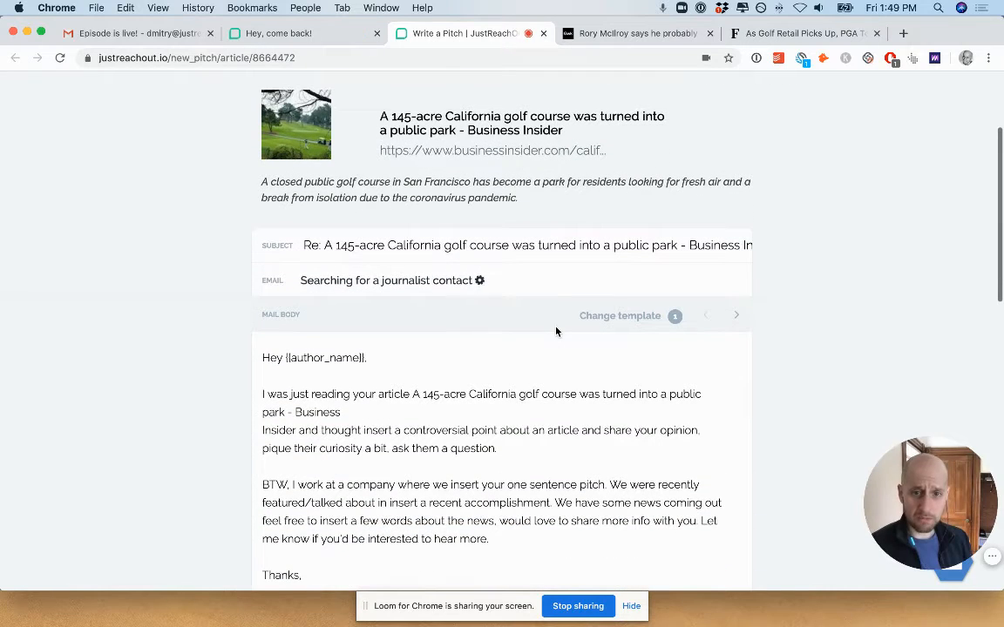
scroll(556, 331, "down", 3)
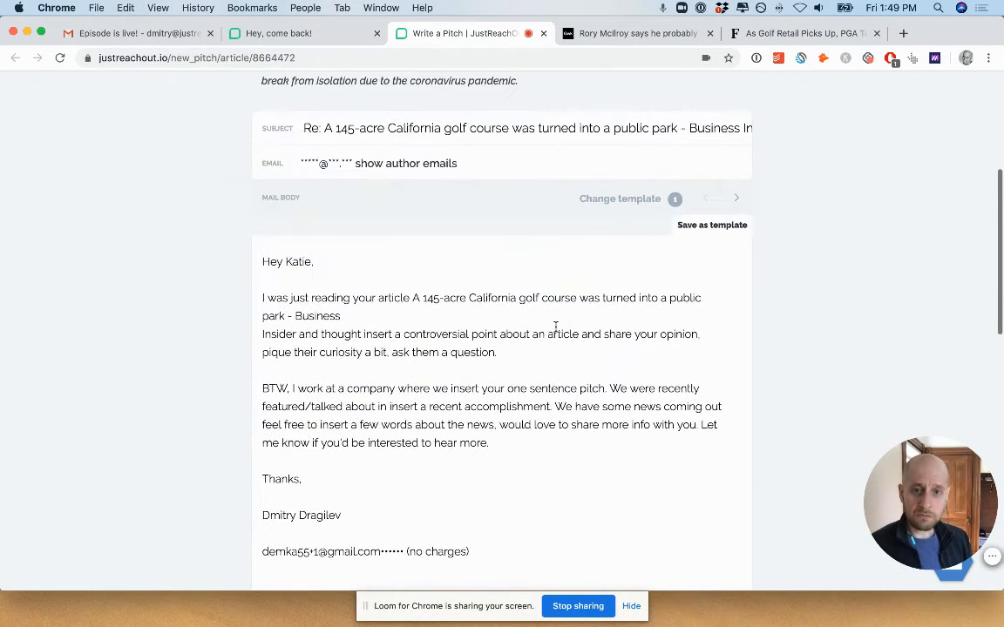
left_click(735, 199)
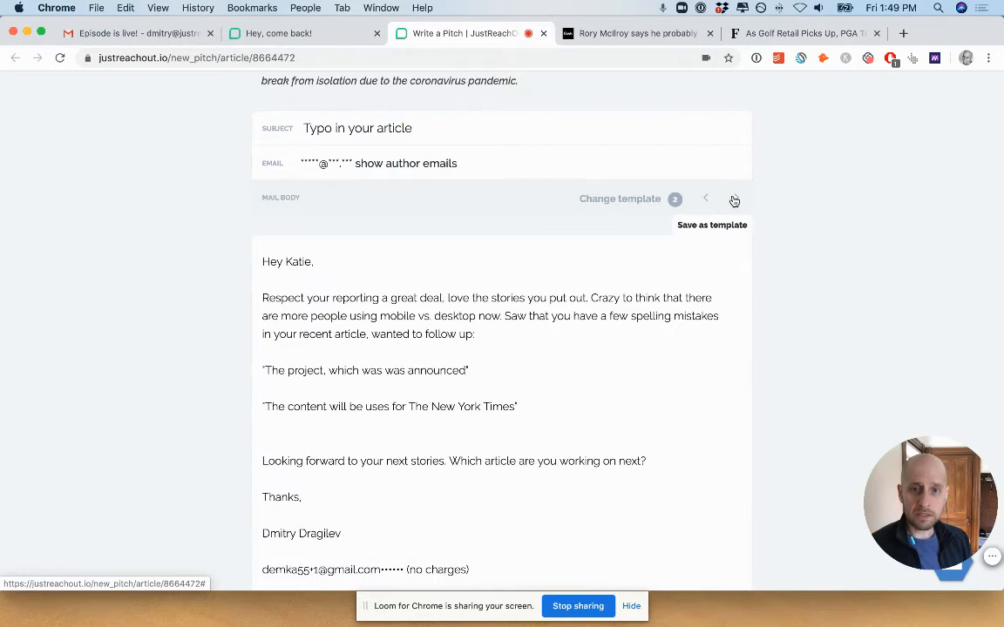
left_click(734, 200)
scroll(734, 200, "up", 5)
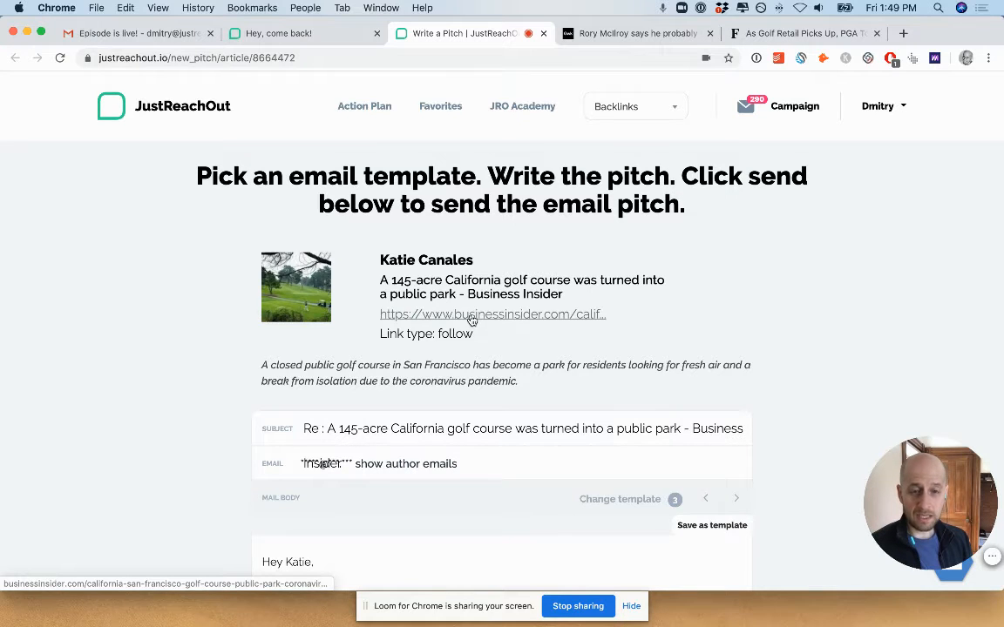
scroll(504, 327, "down", 3)
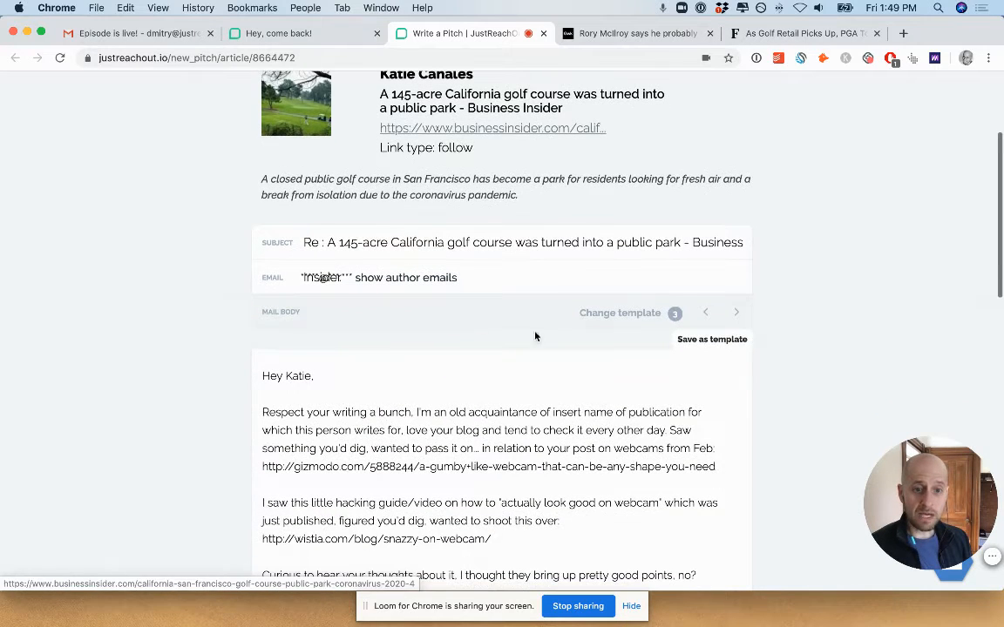
left_click(734, 315)
left_click(734, 315)
left_click(734, 314)
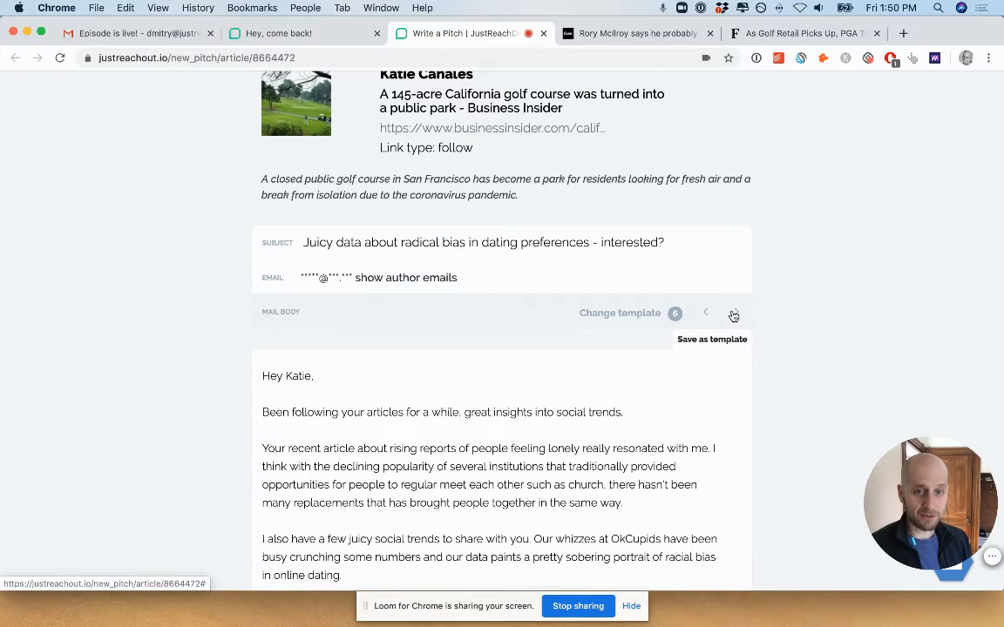
Review the subjects and bodies of email templates 7 and 8 for the pitch.
left_click(734, 315)
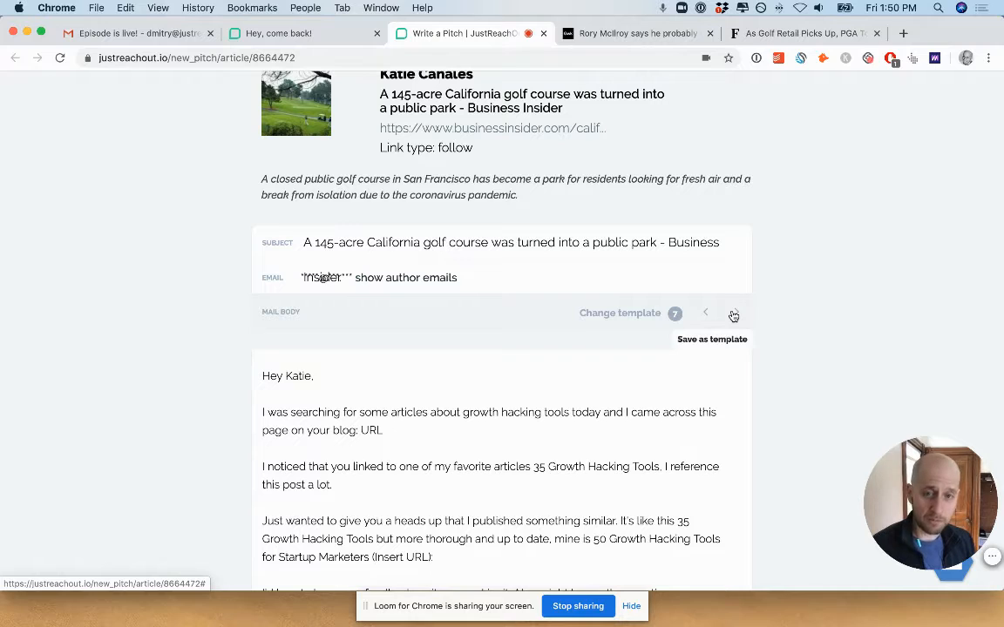
left_click(734, 315)
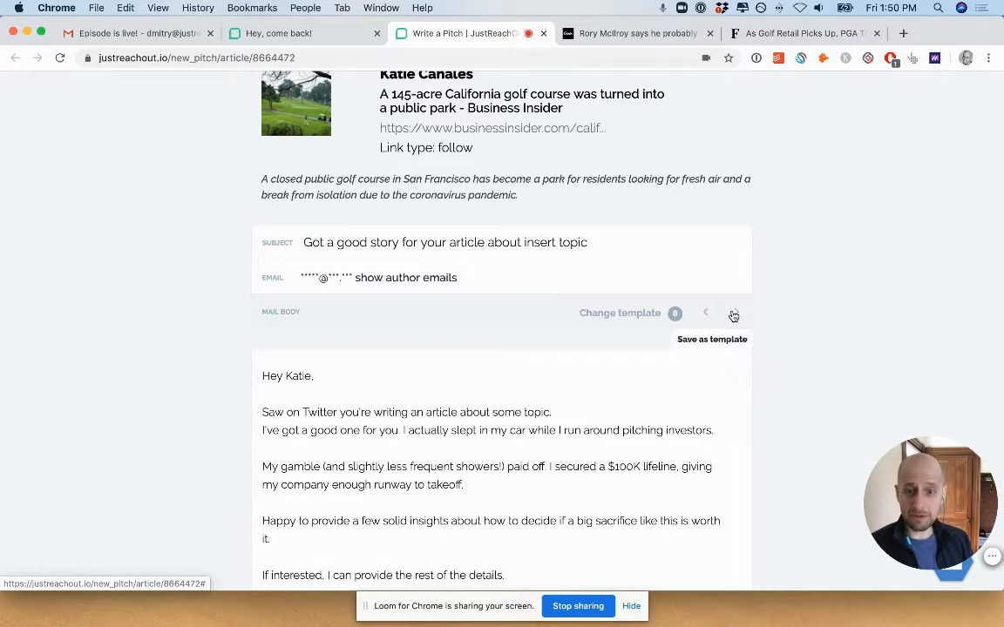
scroll(734, 315, "down", 4)
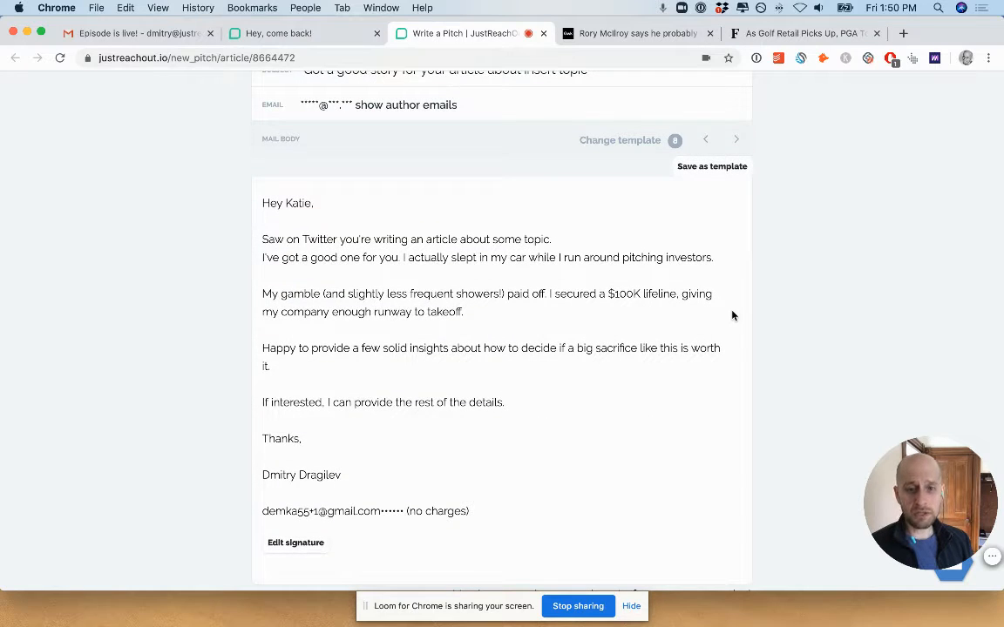
Return the pitch to template 7 and delete the body text after "page on yo" through "(Insert URL):".
left_click(705, 140)
left_click(533, 301)
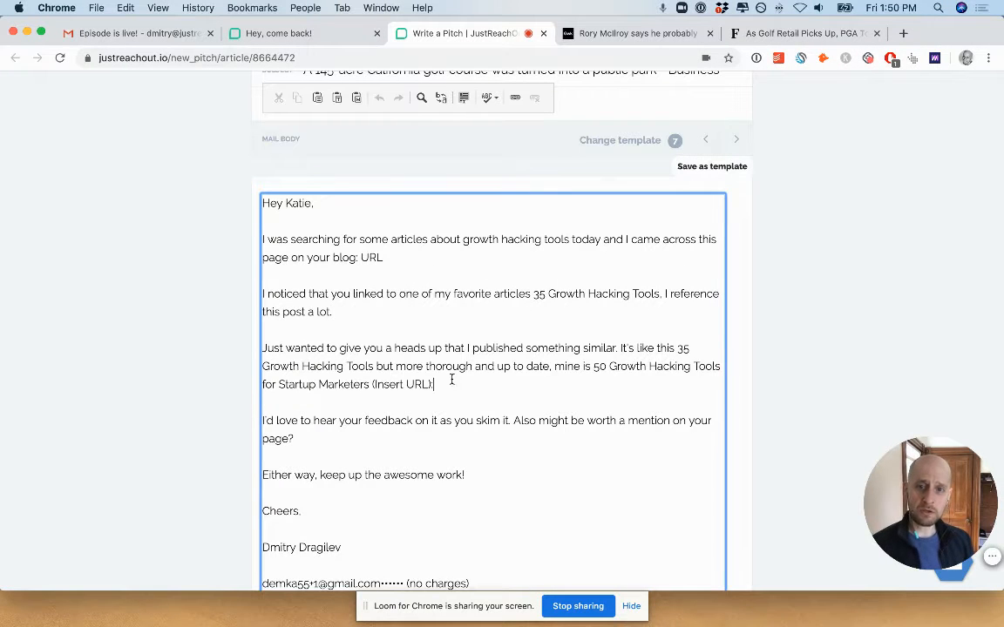
left_click_drag(433, 384, 320, 257)
key("BackSpace")
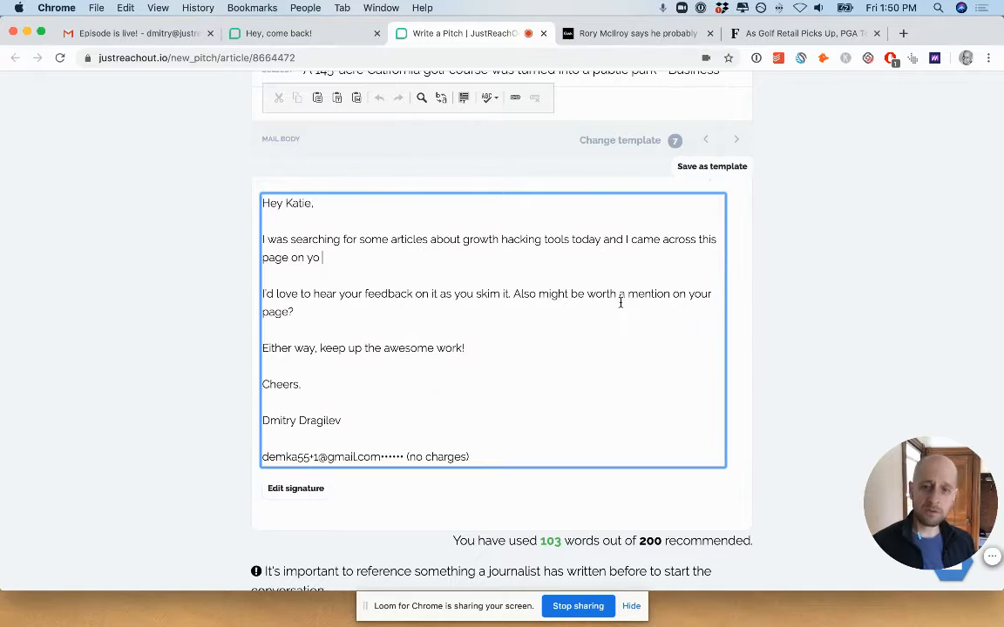
Add a scheduled follow-up as stage 2 of the pitch and review its sending conditions and message.
scroll(486, 433, "down", 8)
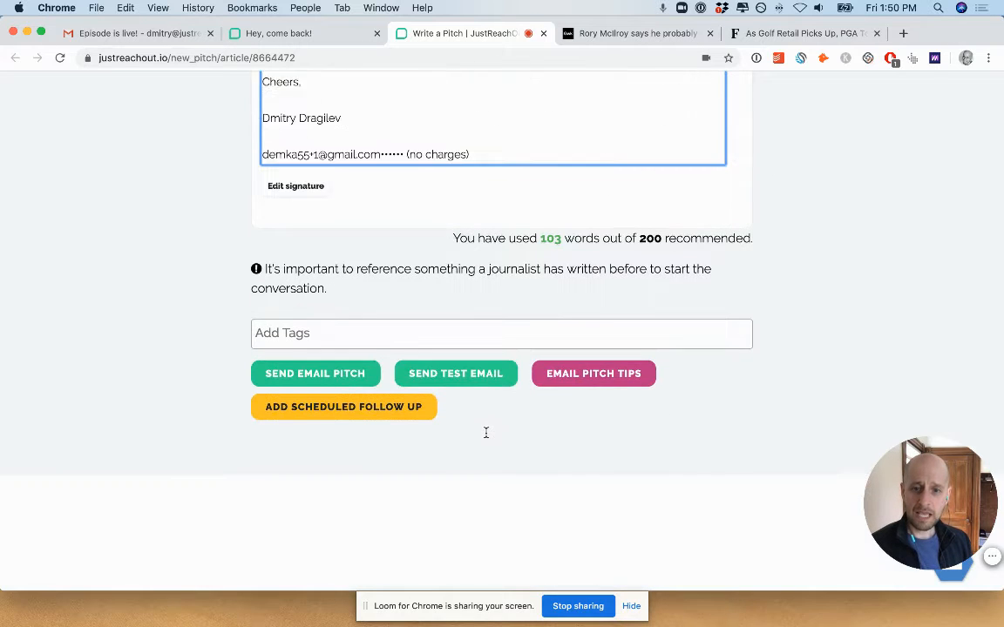
left_click(364, 354)
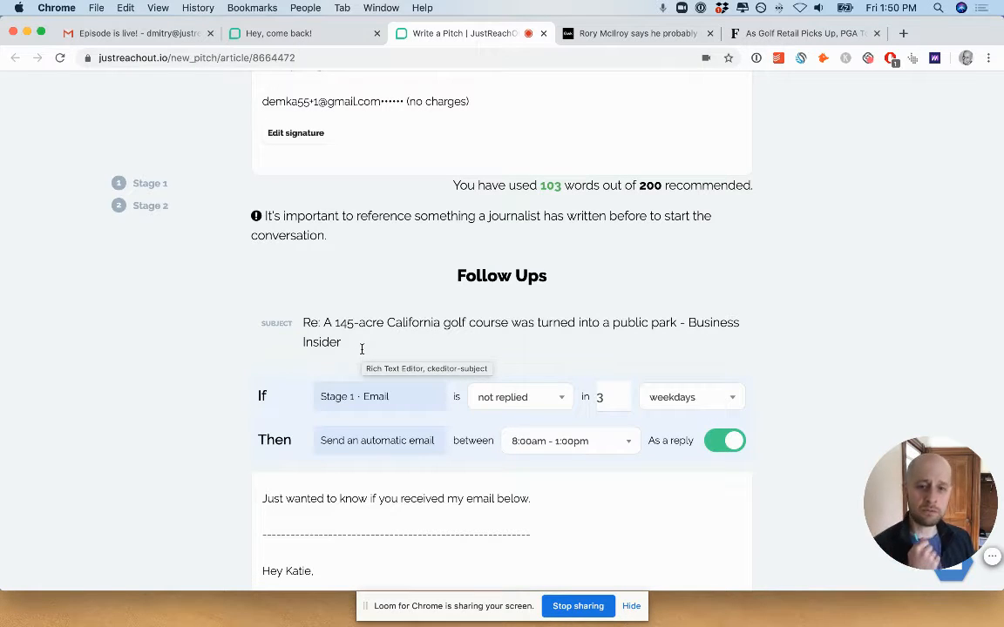
scroll(362, 349, "down", 5)
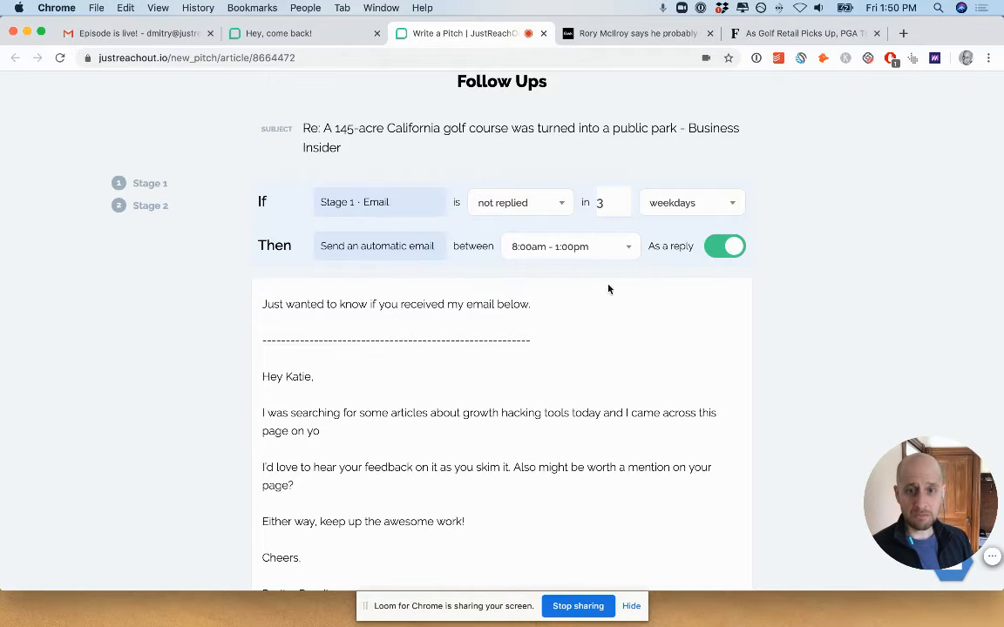
scroll(513, 387, "down", 3)
scroll(510, 373, "down", 10)
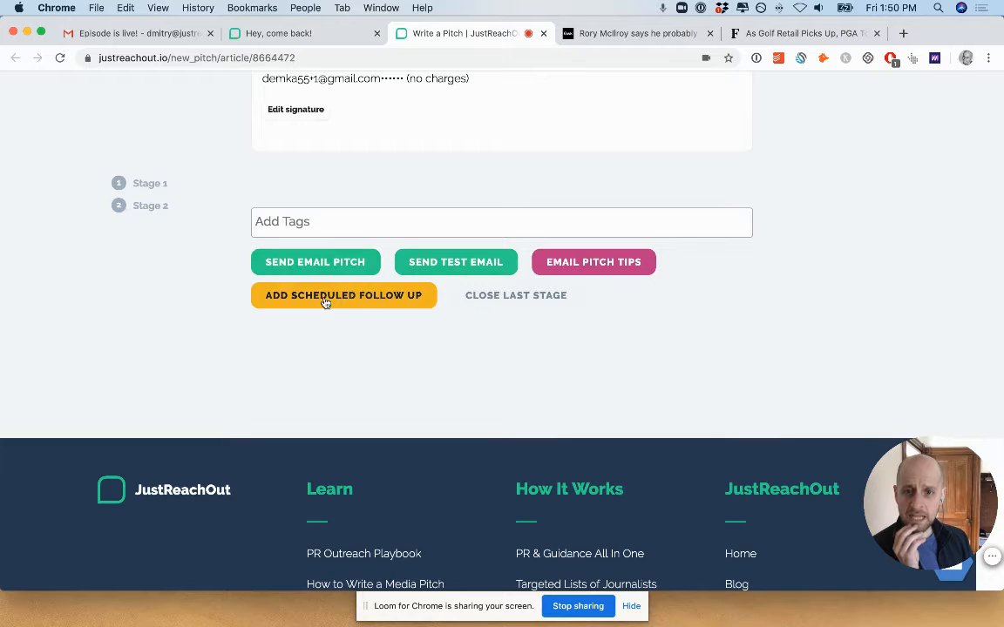
Add another scheduled follow-up as stage 3 and review its message together with the earlier stages.
left_click(324, 296)
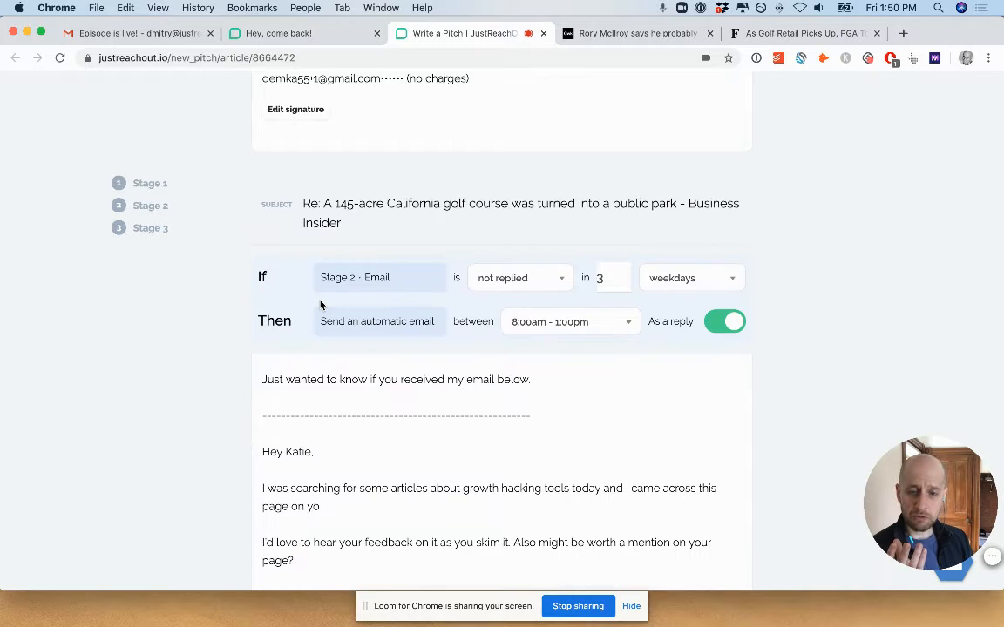
scroll(321, 304, "down", 3)
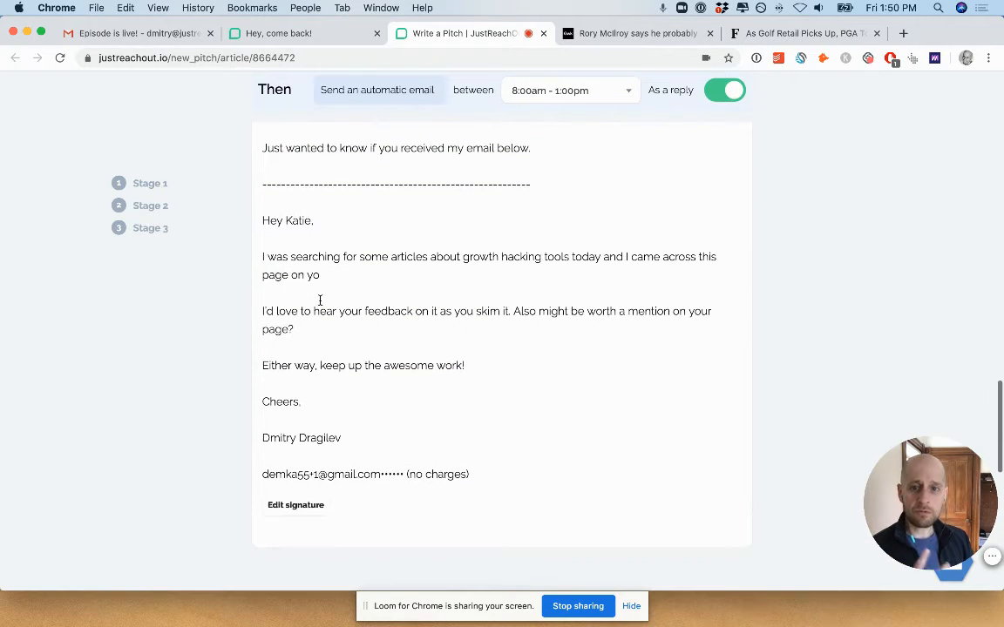
scroll(320, 303, "up", 10)
scroll(320, 301, "up", 10)
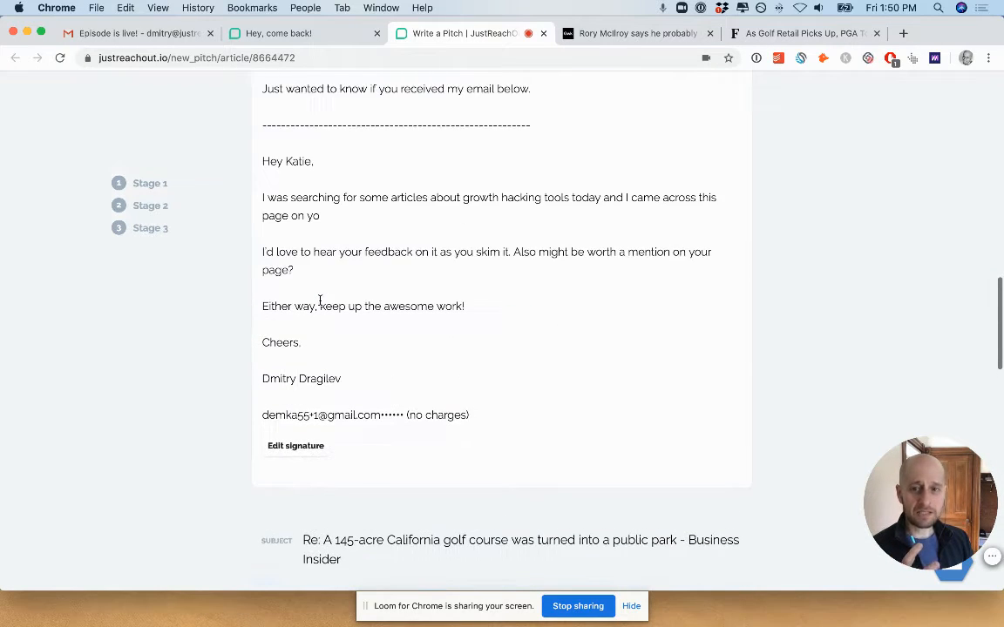
scroll(319, 301, "up", 10)
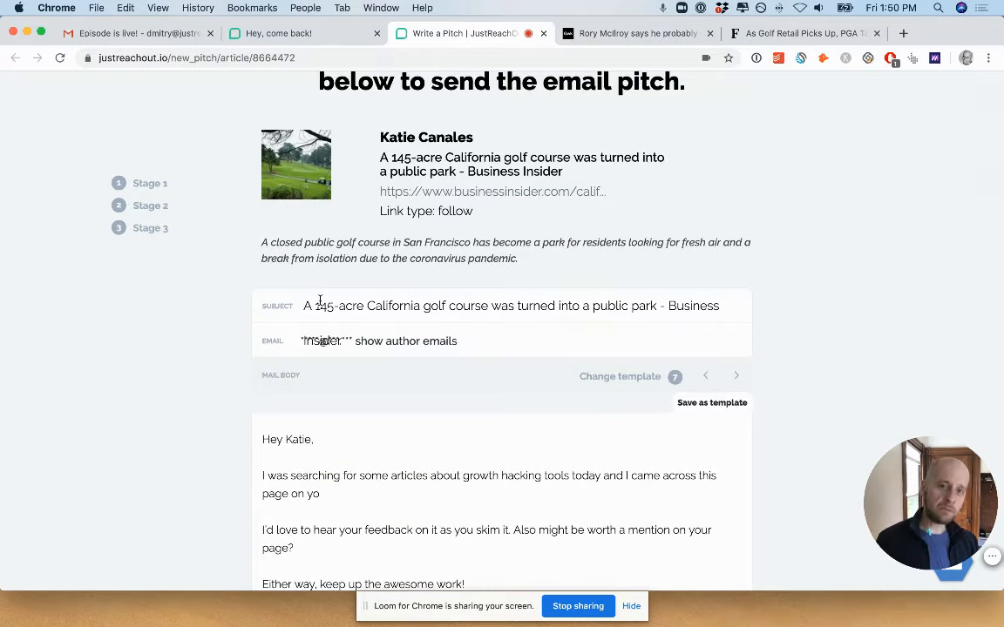
Delete the sender's name and email signature below "Cheers," in the main pitch body.
left_click(397, 476)
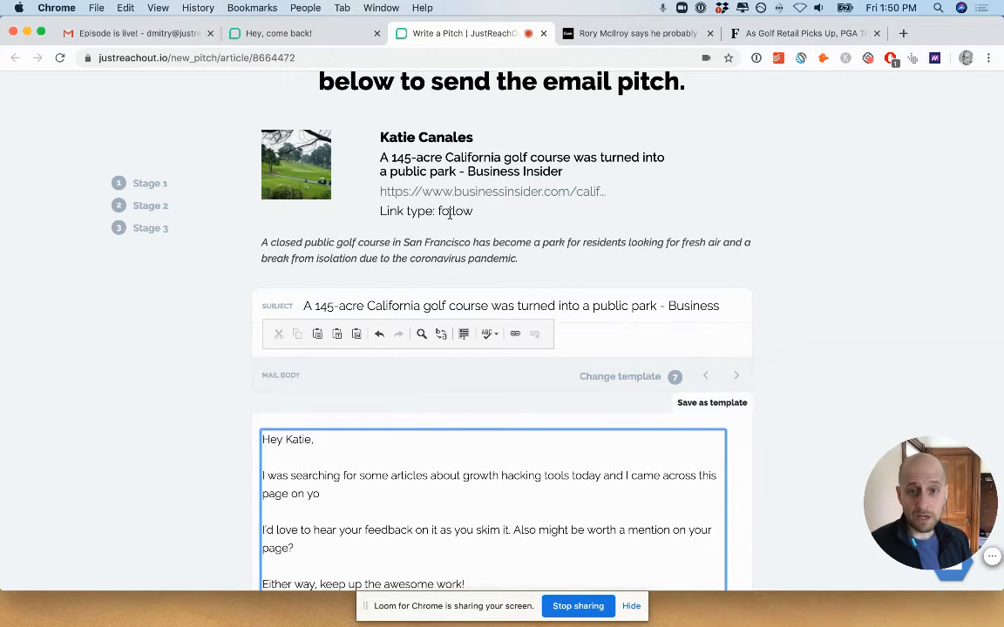
scroll(450, 213, "down", 1)
scroll(450, 213, "down", 5)
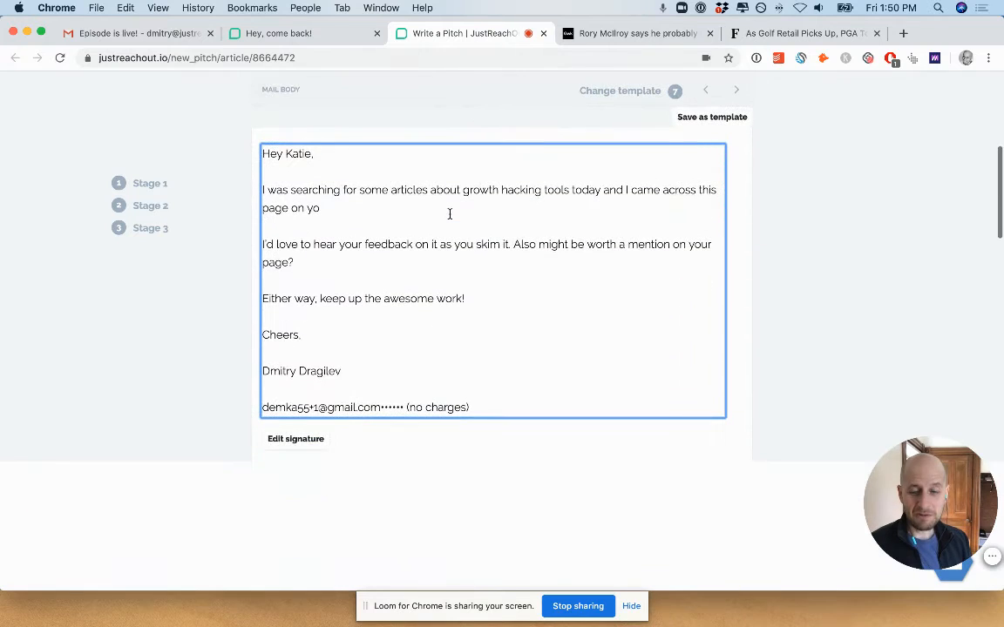
left_click(442, 262)
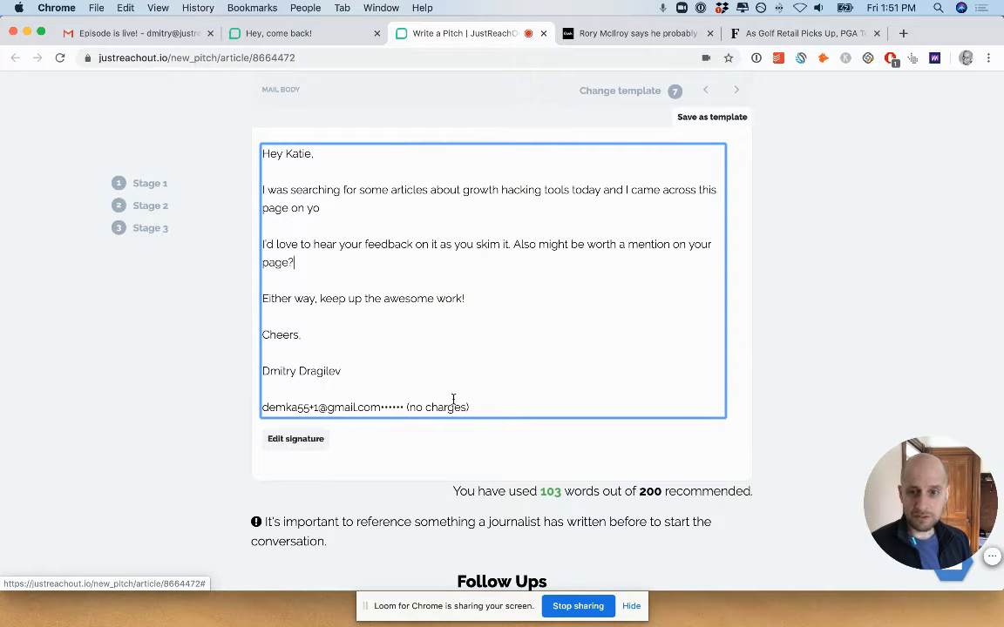
left_click_drag(474, 410, 339, 407)
key("BackSpace")
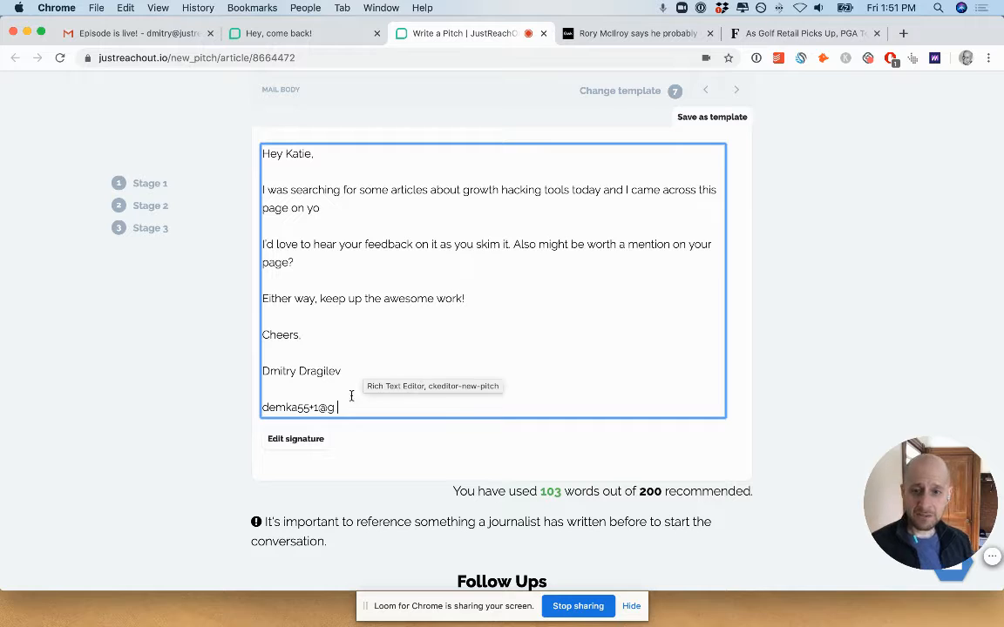
left_click_drag(342, 407, 310, 344)
key("BackSpace")
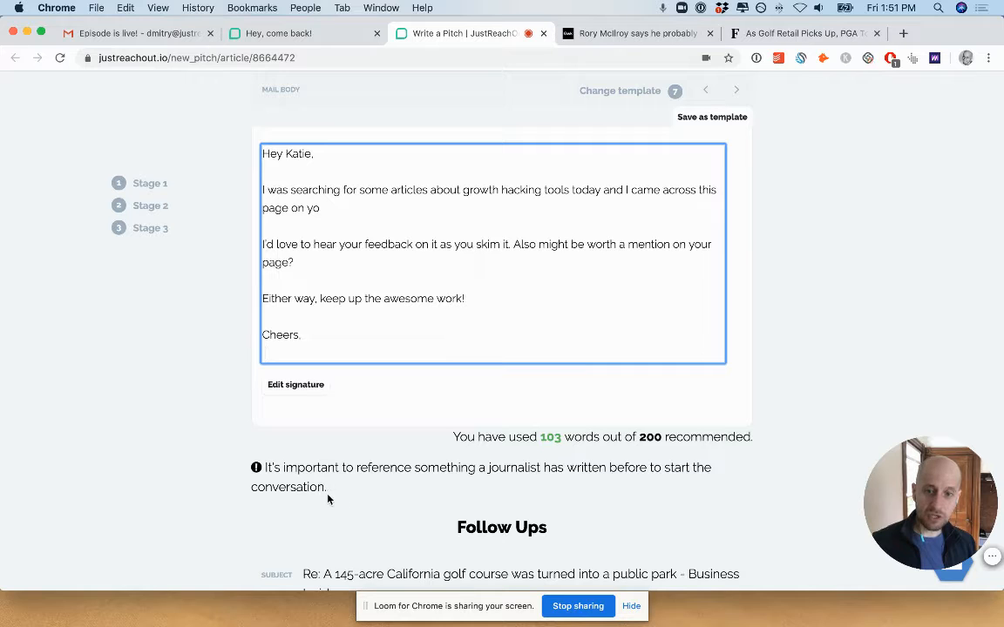
Consult the email pitch tips on writing the subject line and the pitch, and close them when done.
scroll(328, 498, "down", 10)
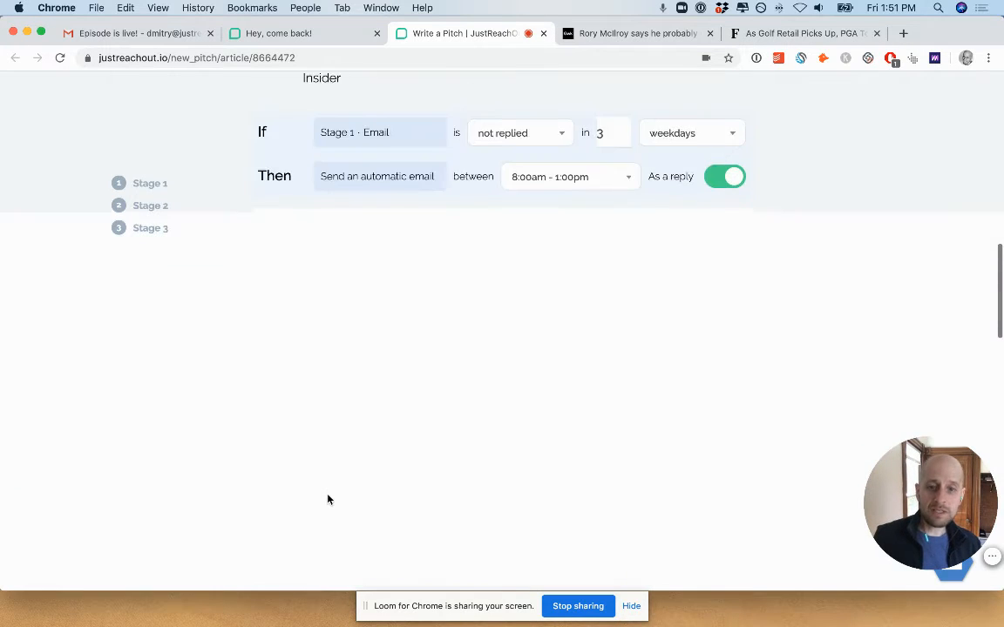
scroll(328, 495, "down", 8)
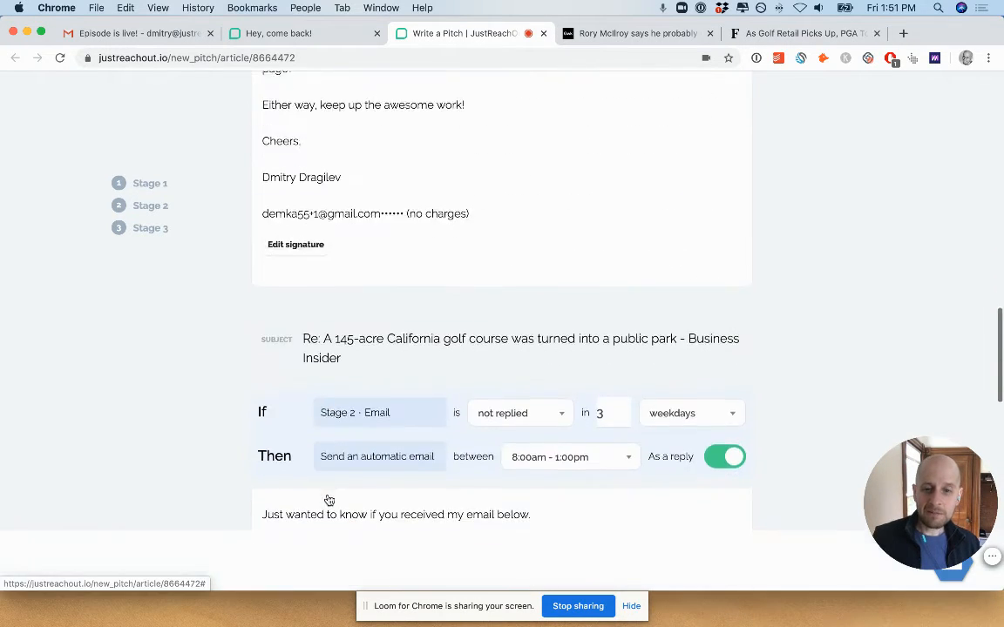
scroll(327, 494, "down", 7)
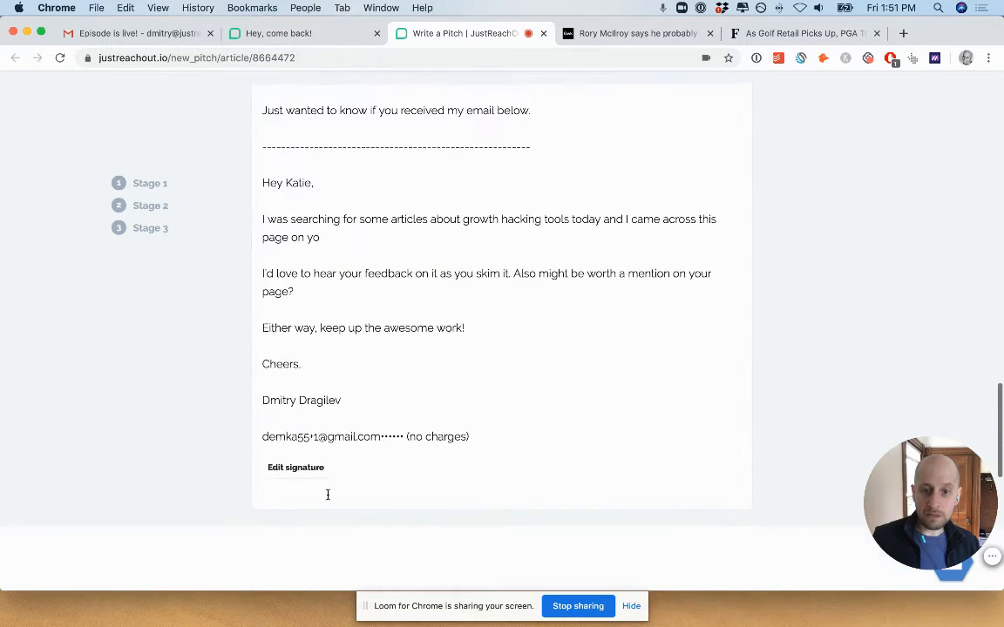
scroll(328, 498, "down", 1)
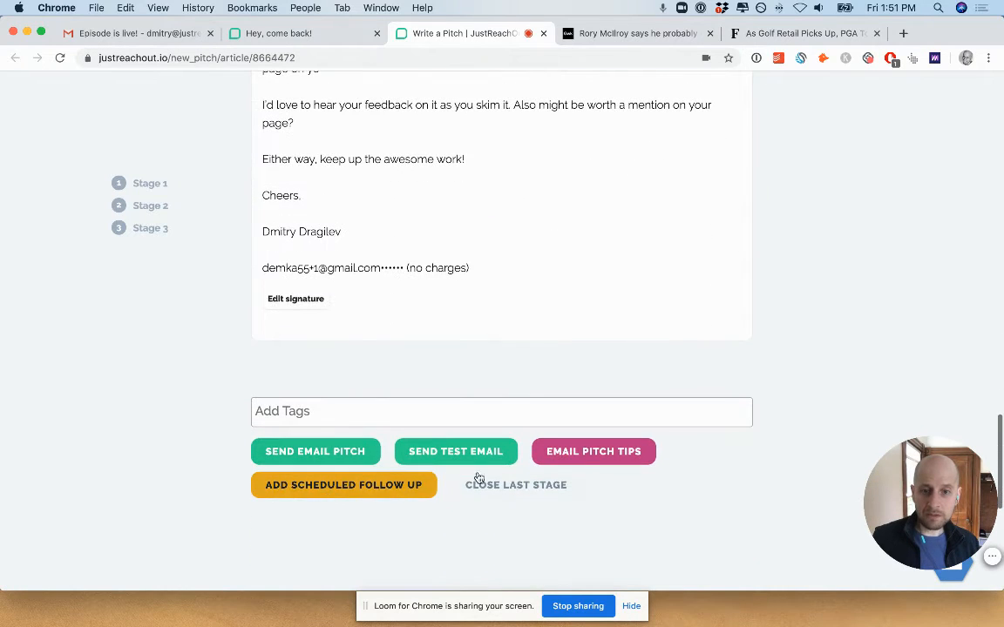
left_click(588, 454)
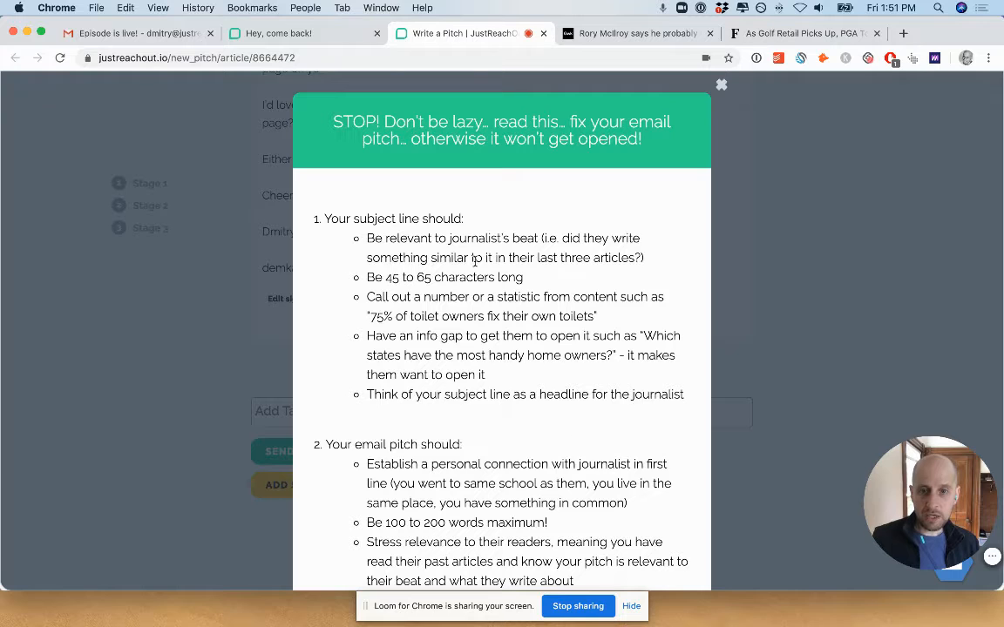
scroll(499, 399, "down", 3)
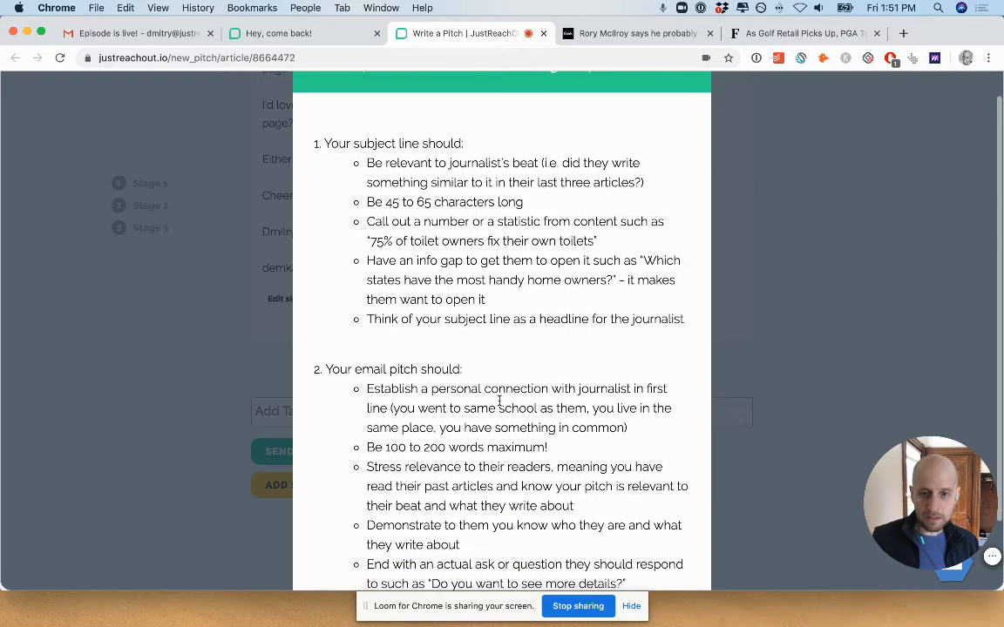
scroll(501, 406, "up", 1)
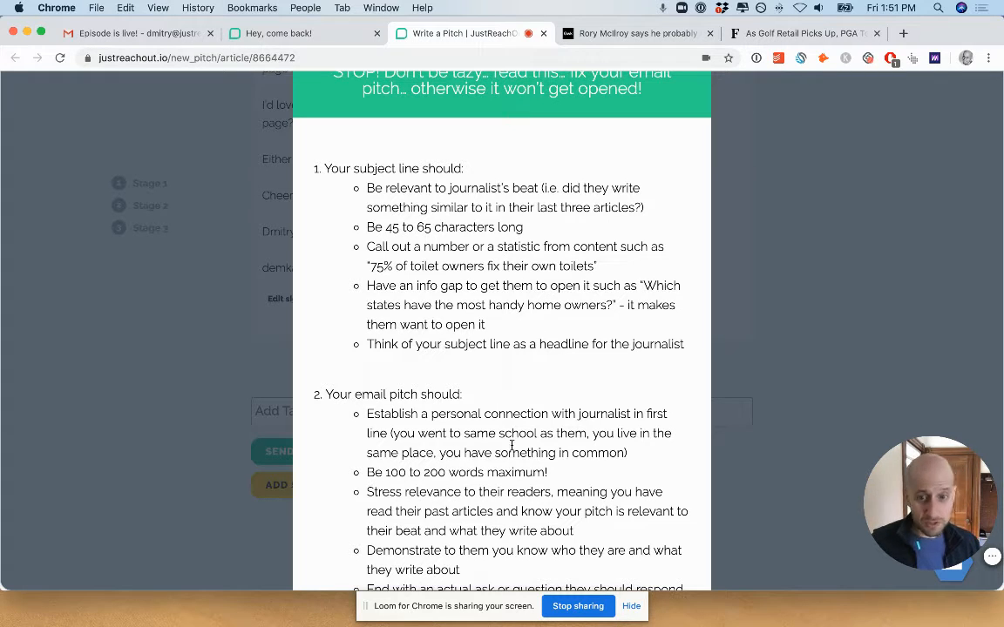
scroll(575, 279, "up", 1)
scroll(576, 279, "up", 3)
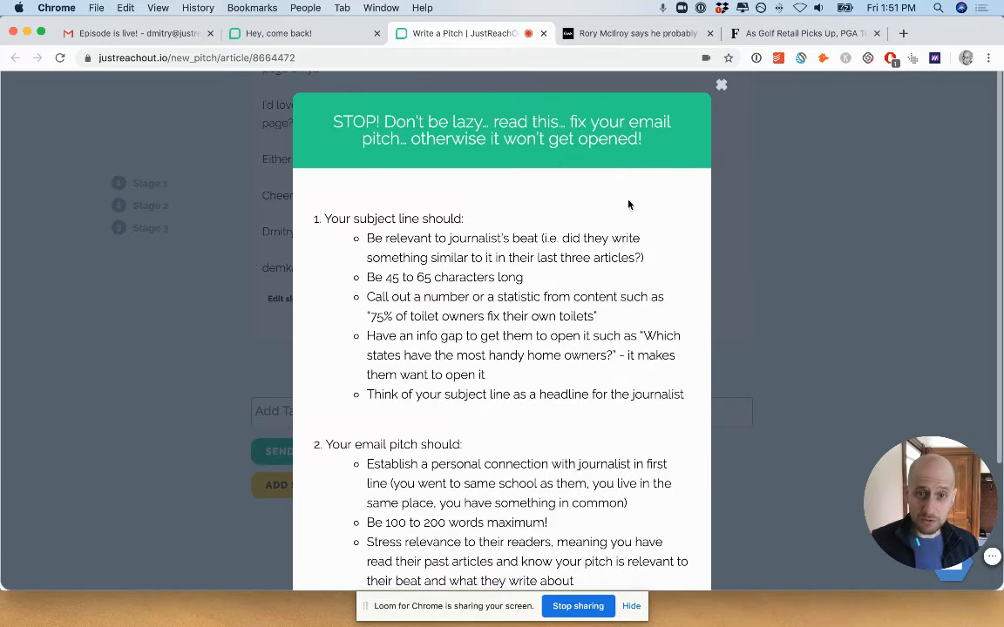
left_click(717, 85)
Switch the main pitch to template 8, with the subject "Got a good story for your article about insert topic".
scroll(449, 269, "up", 10)
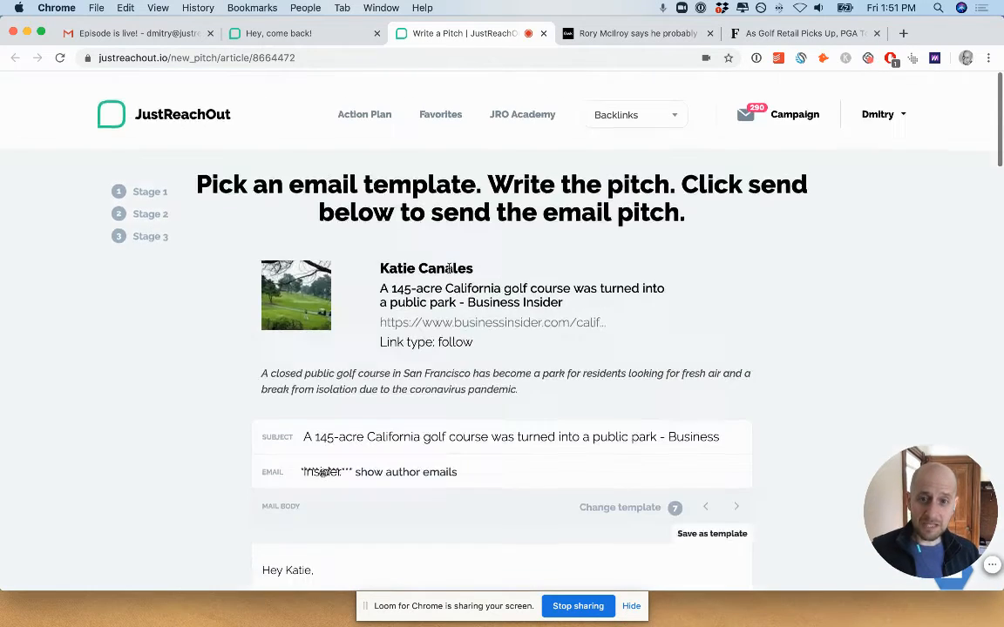
scroll(449, 269, "down", 2)
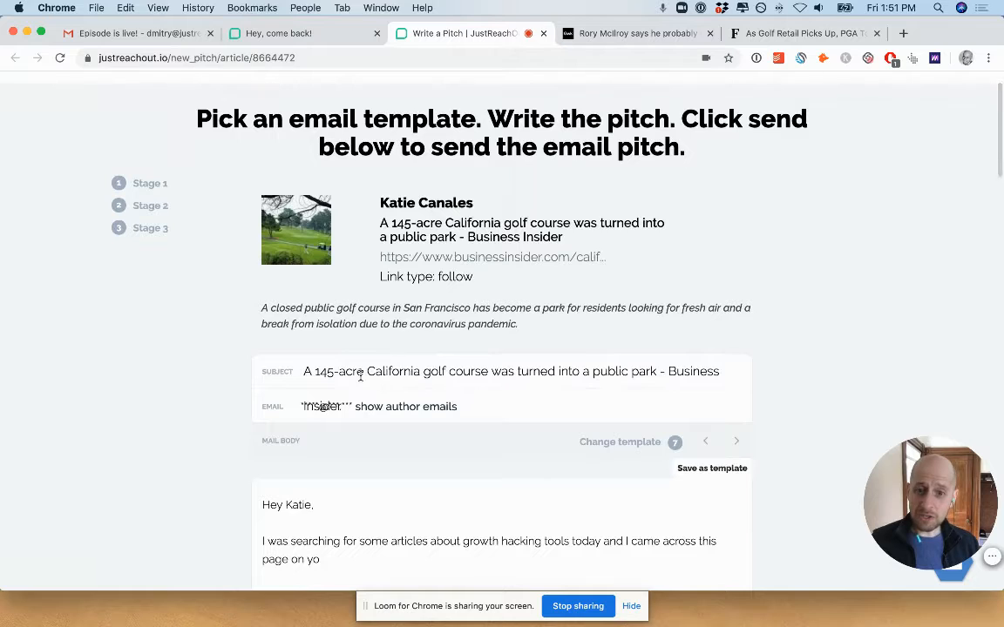
left_click(360, 375)
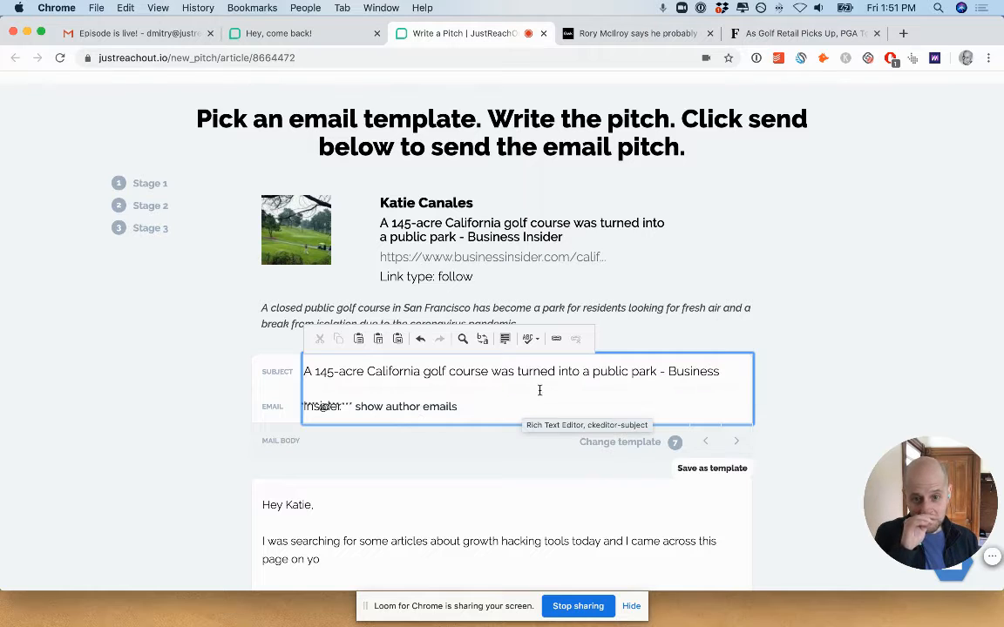
left_click(737, 444)
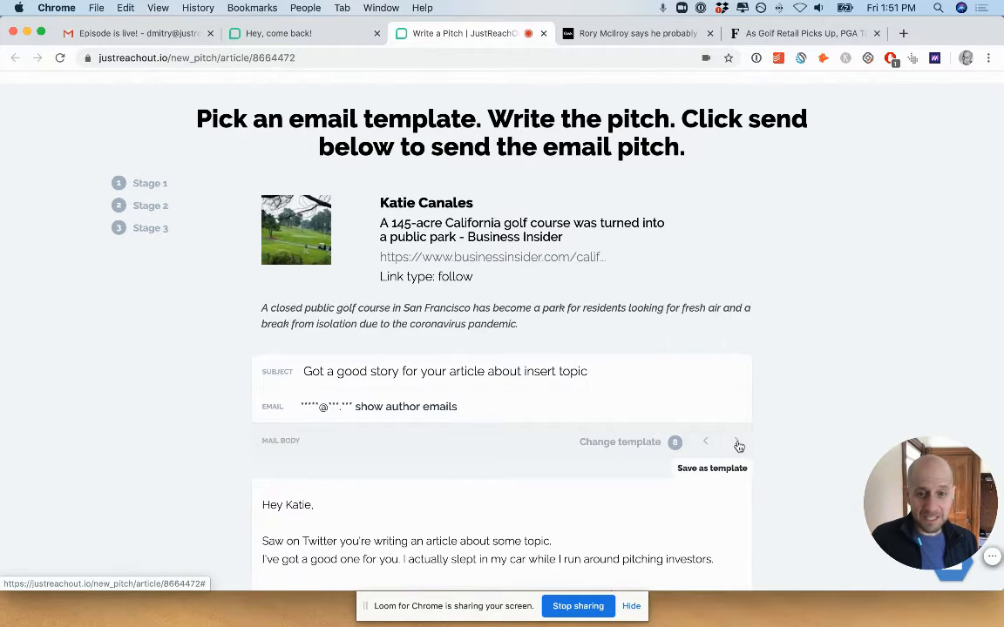
Reveal the article author's email addresses and review the recipient options together with the template 8 pitch.
left_click(408, 406)
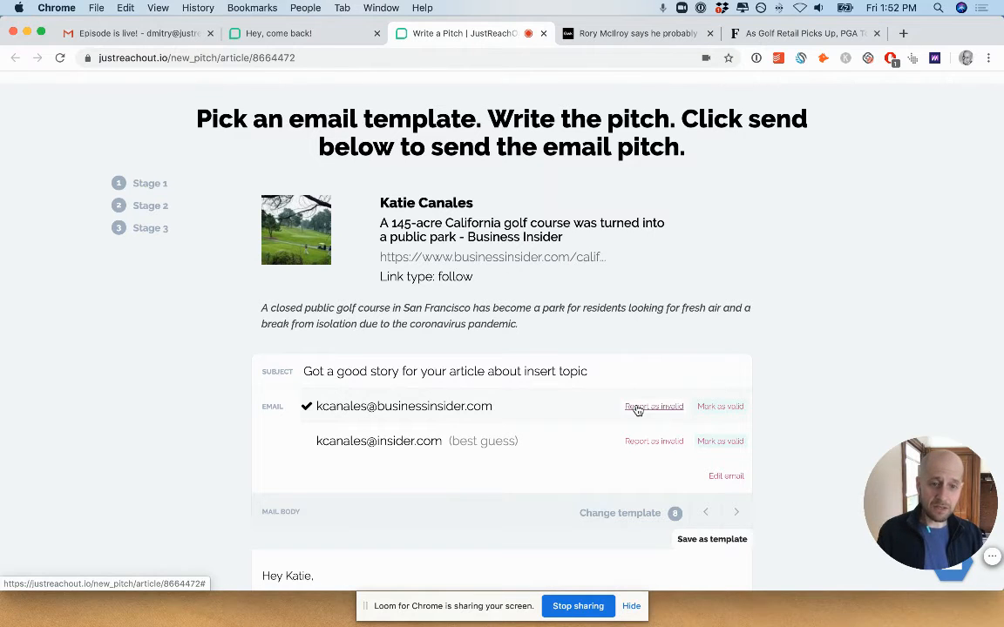
scroll(610, 423, "down", 5)
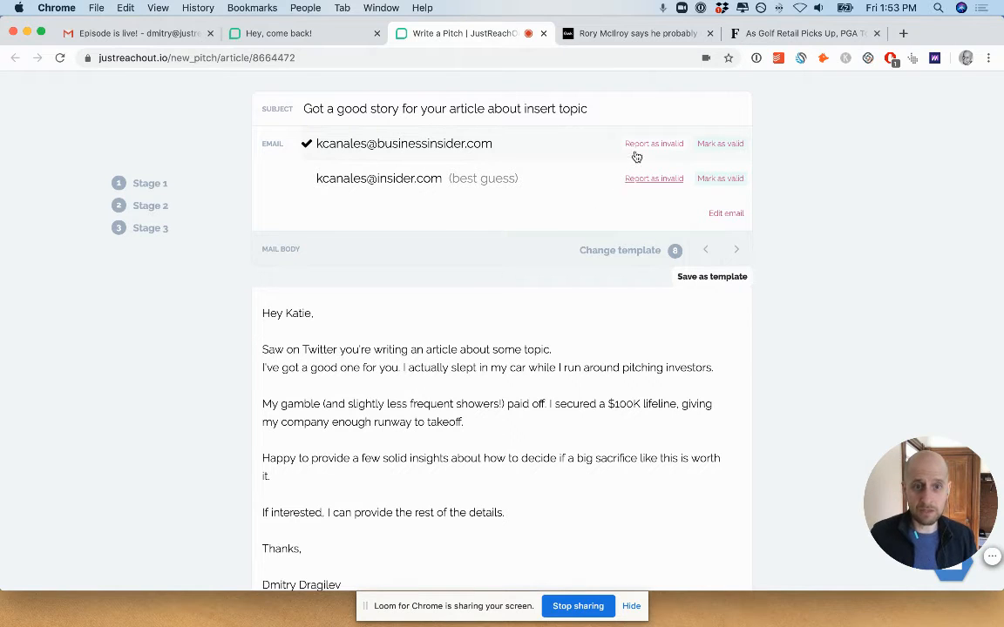
scroll(558, 287, "down", 5)
scroll(558, 289, "down", 8)
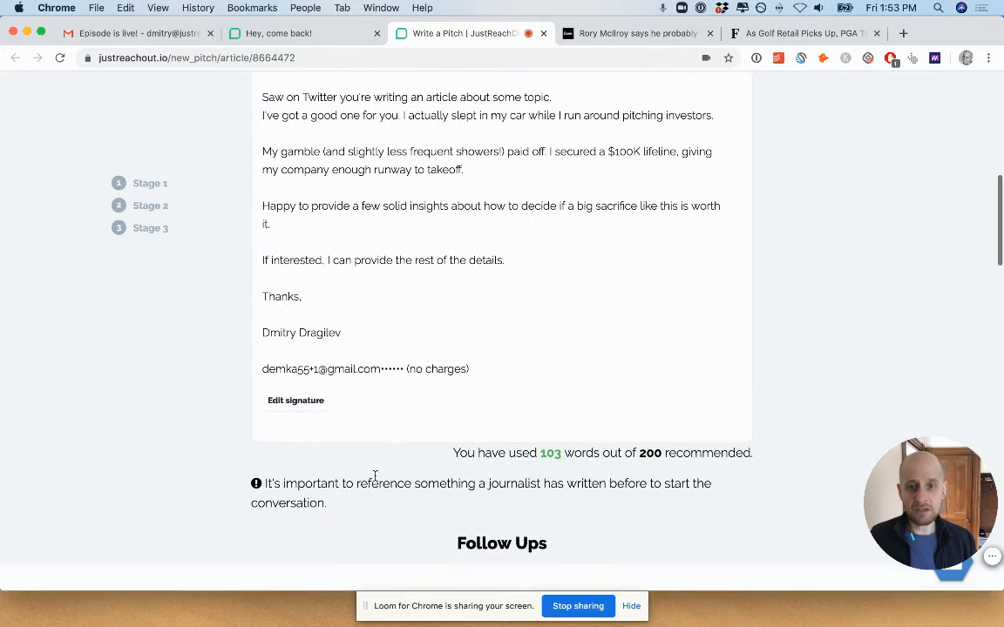
scroll(313, 495, "up", 15)
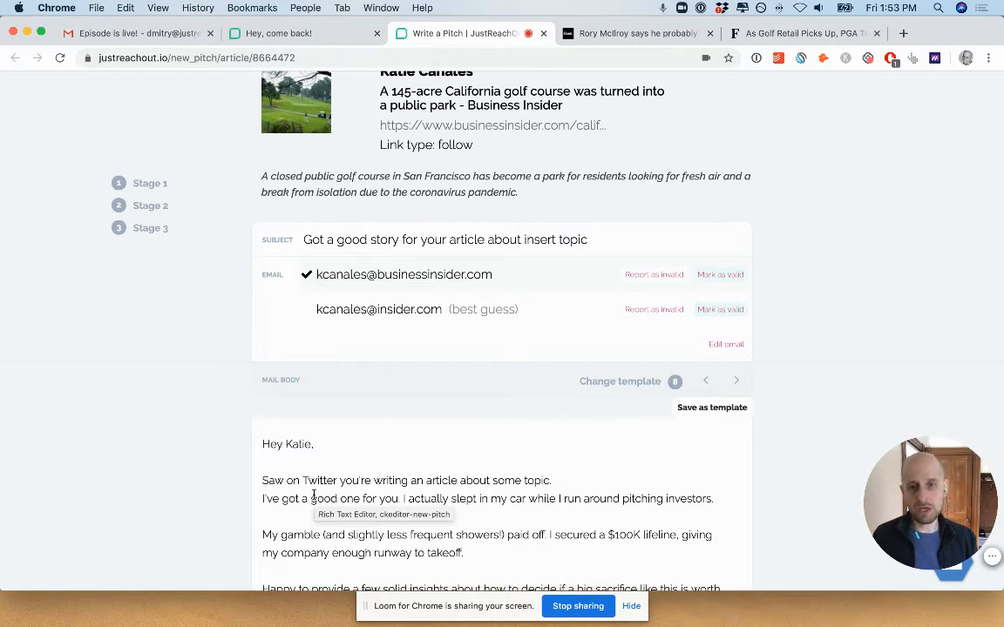
scroll(314, 495, "up", 4)
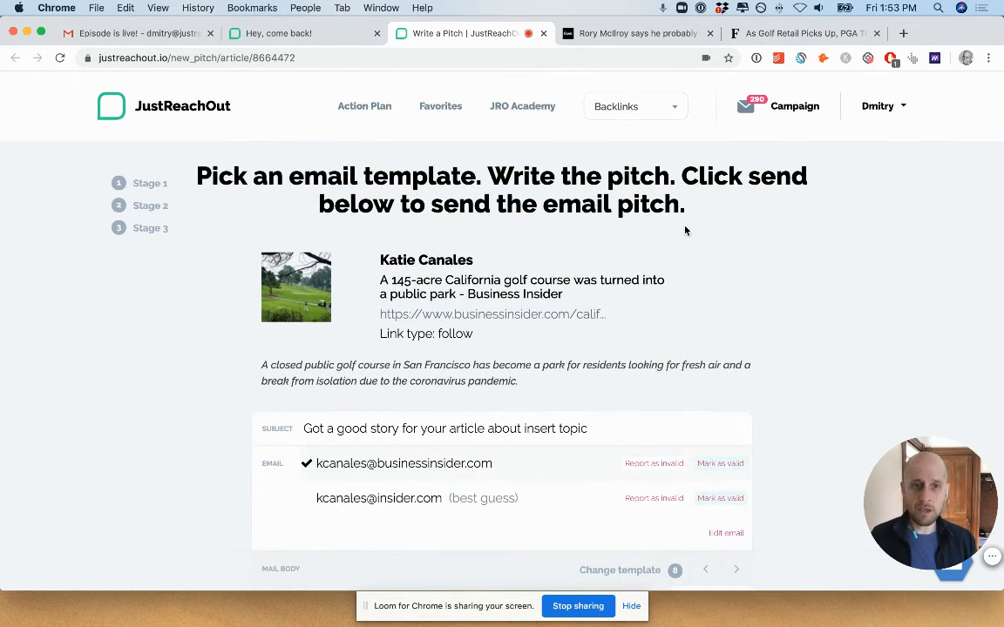
Open the campaign report and bring up the full list of pitches sent in the Backlinks campaign.
left_click(785, 108)
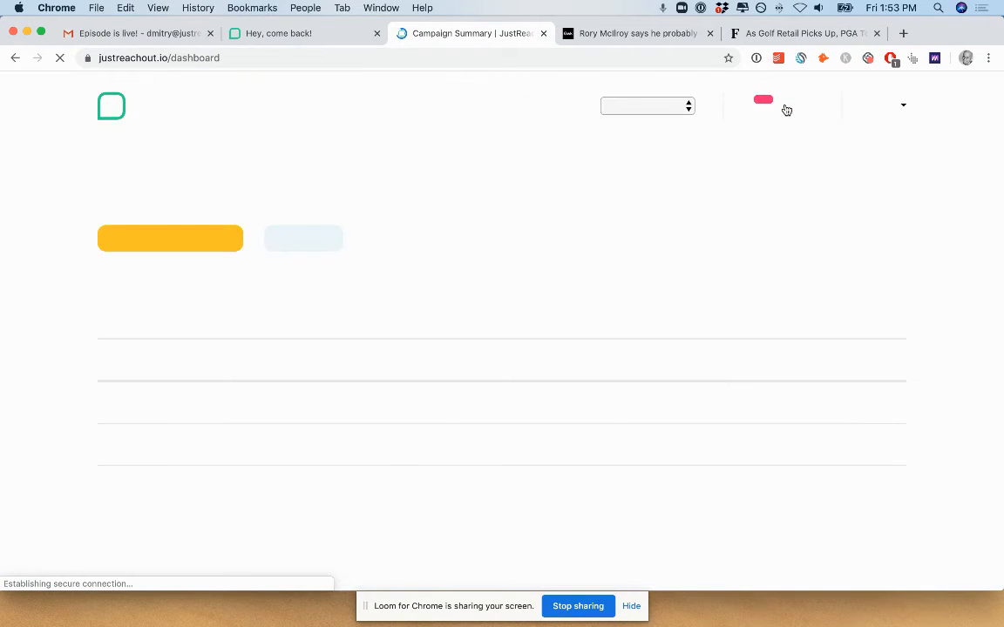
scroll(659, 415, "down", 4)
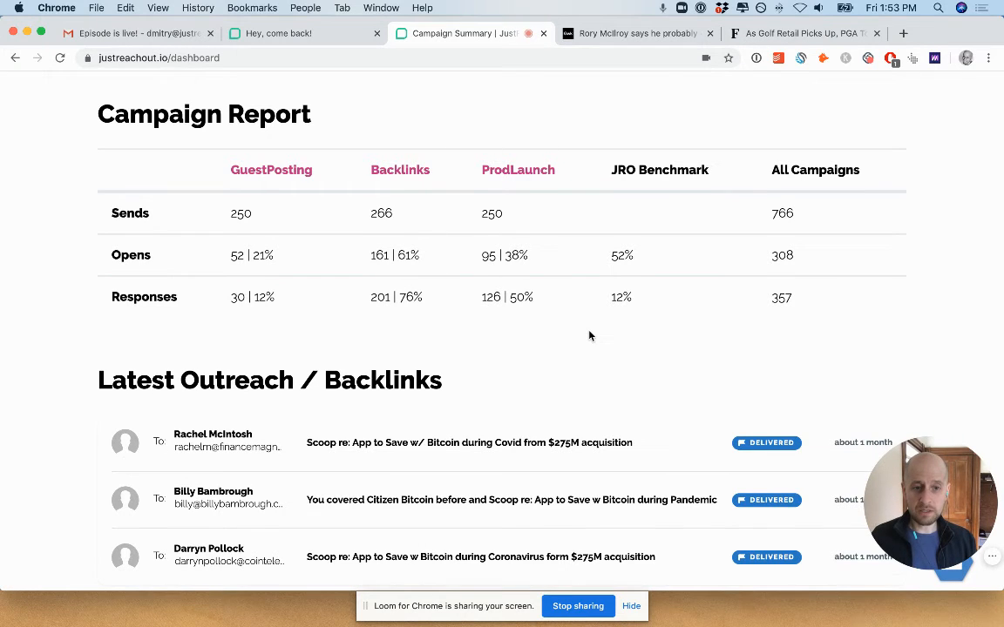
scroll(590, 336, "down", 3)
left_click(810, 481)
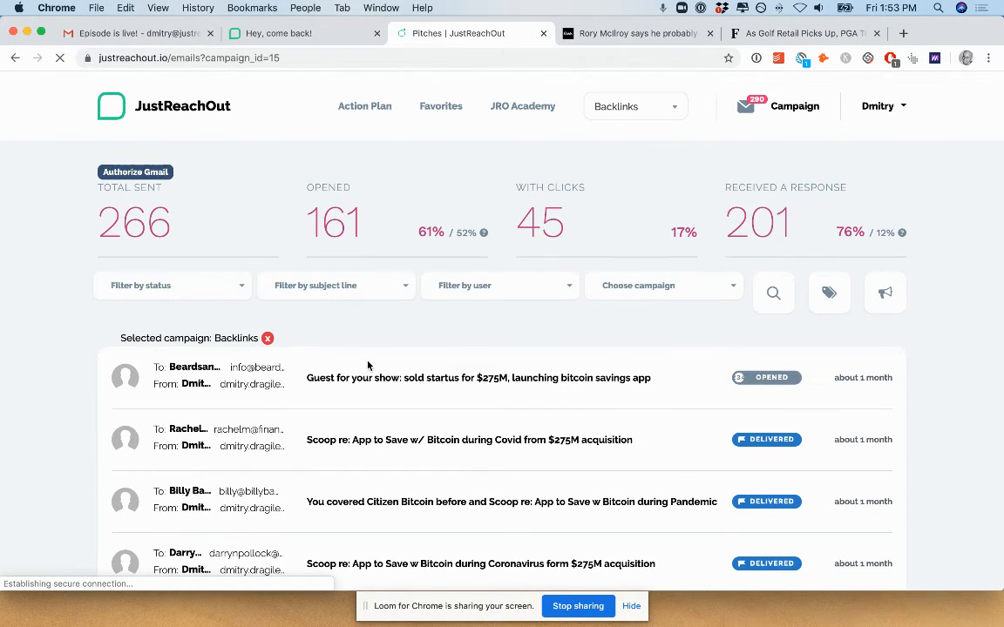
Review the Backlinks campaign's sent, opened, clicked and response statistics above its pitch list.
scroll(364, 343, "down", 3)
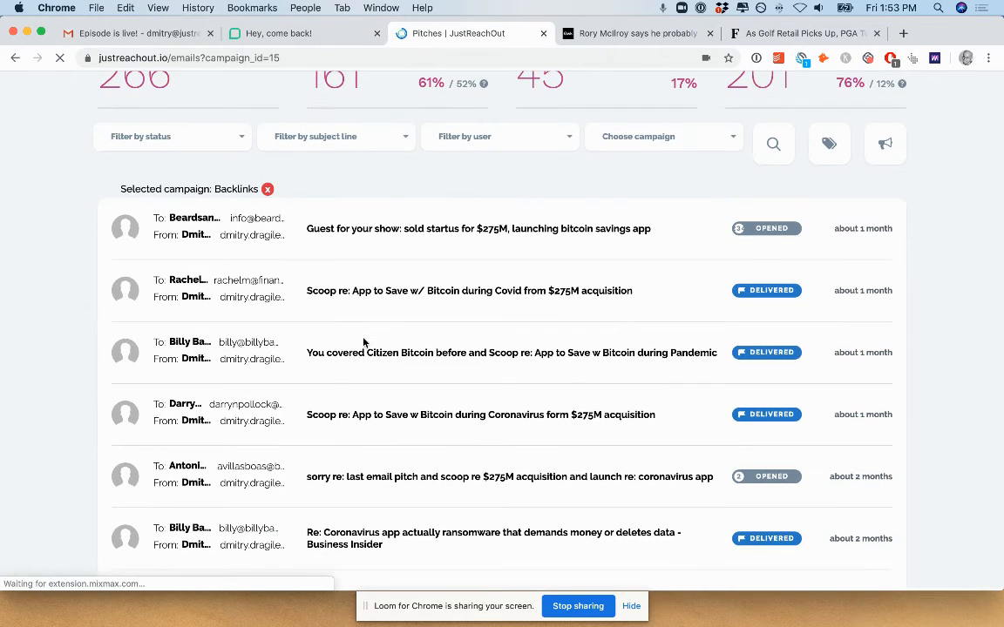
scroll(605, 210, "up", 2)
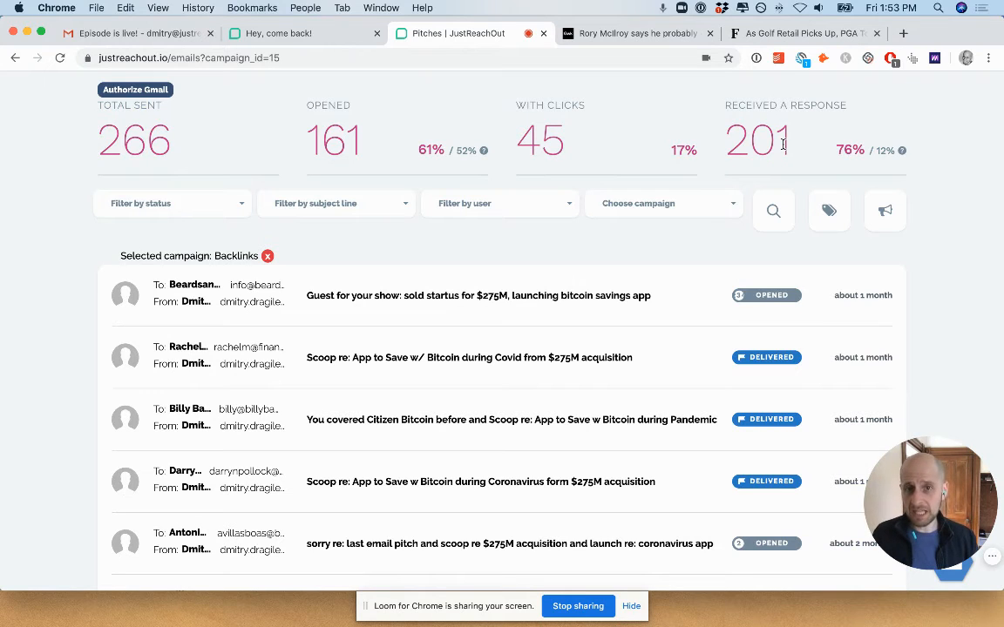
mouse_move(485, 152)
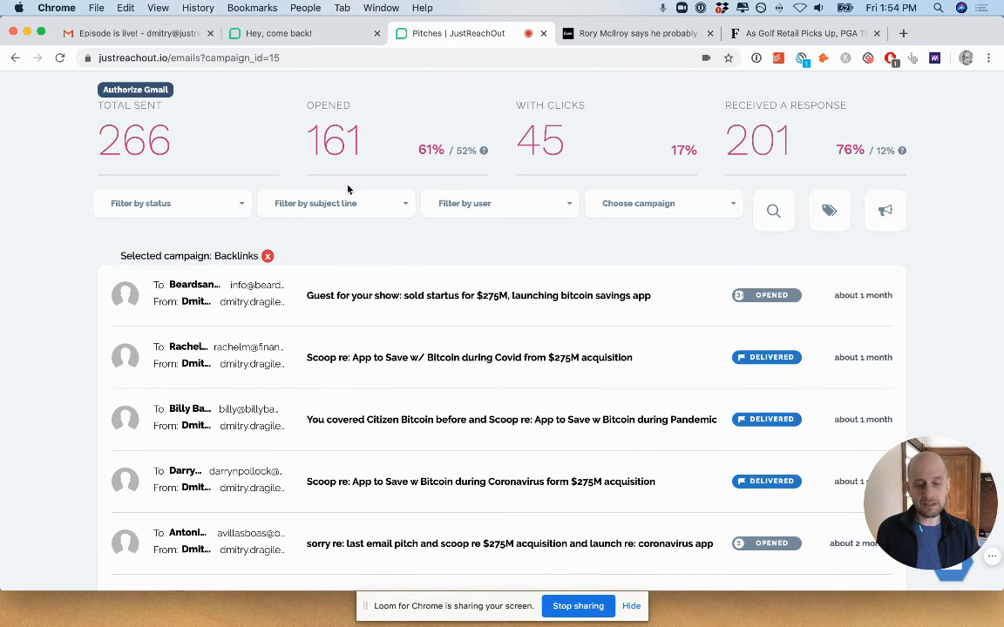
Check the available status filters and look through the campaign's sent pitches and the best subject lines across all users.
left_click(197, 207)
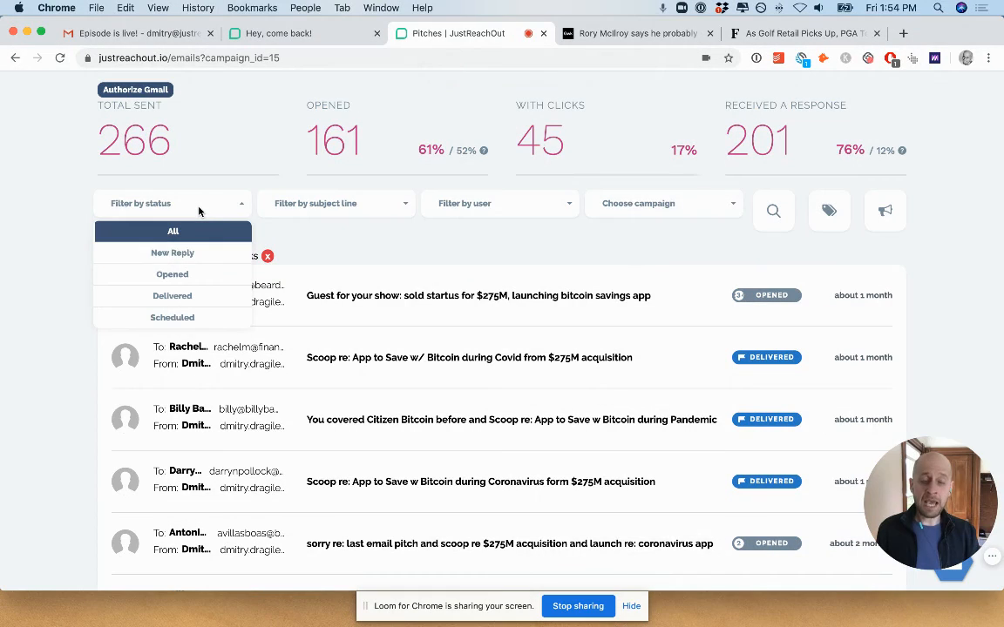
left_click(346, 236)
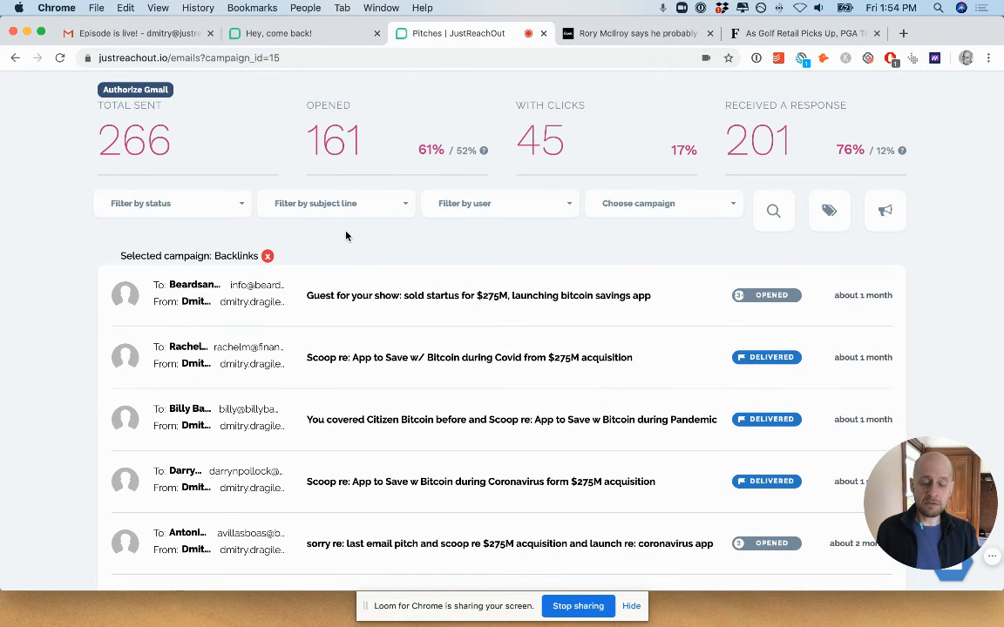
scroll(345, 236, "down", 10)
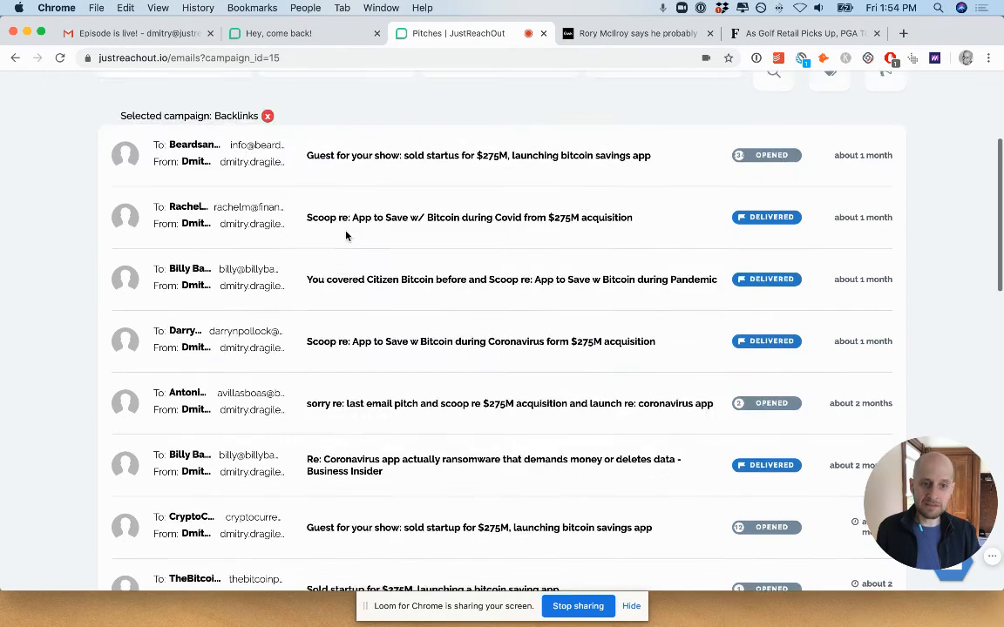
scroll(346, 236, "down", 3)
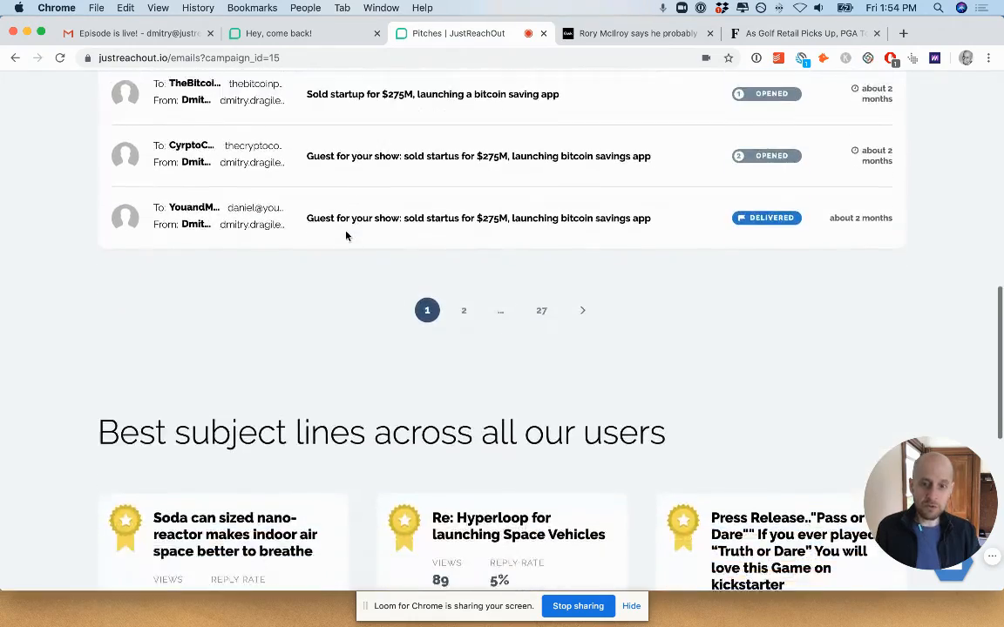
scroll(346, 236, "up", 15)
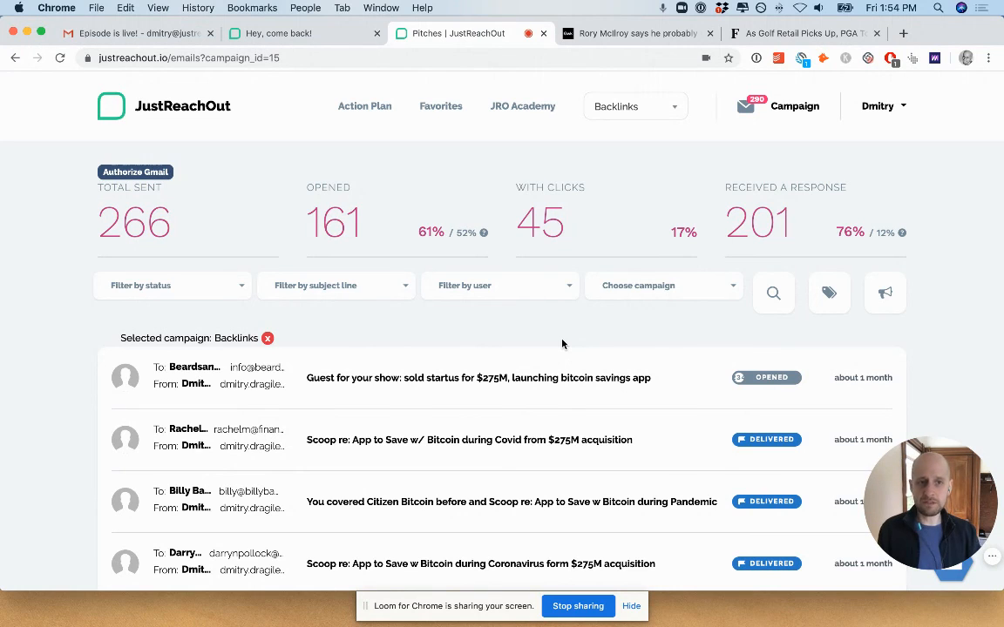
Open the My team page of the account.
left_click(881, 106)
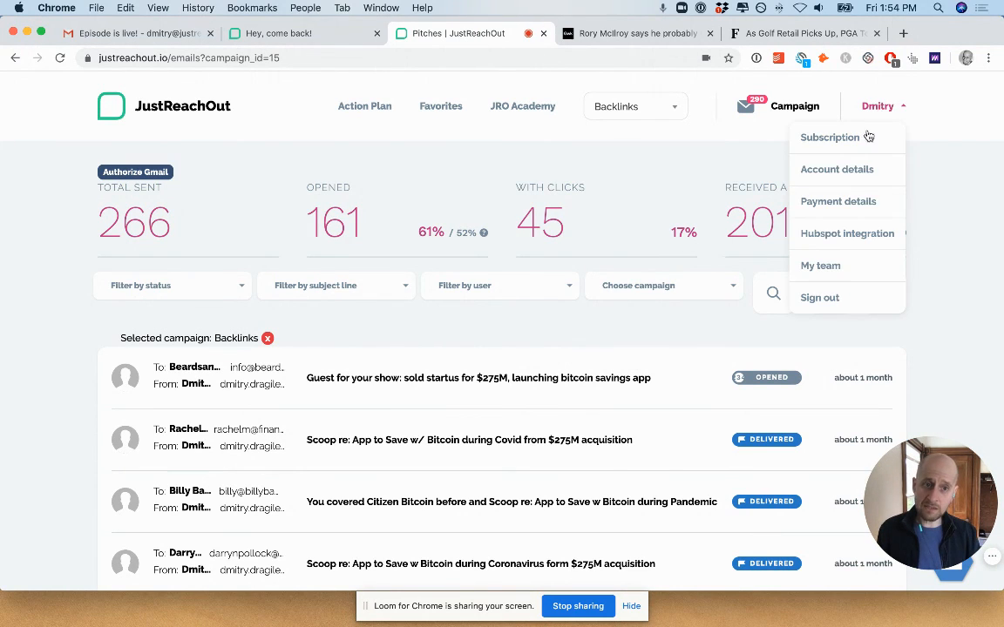
left_click(843, 264)
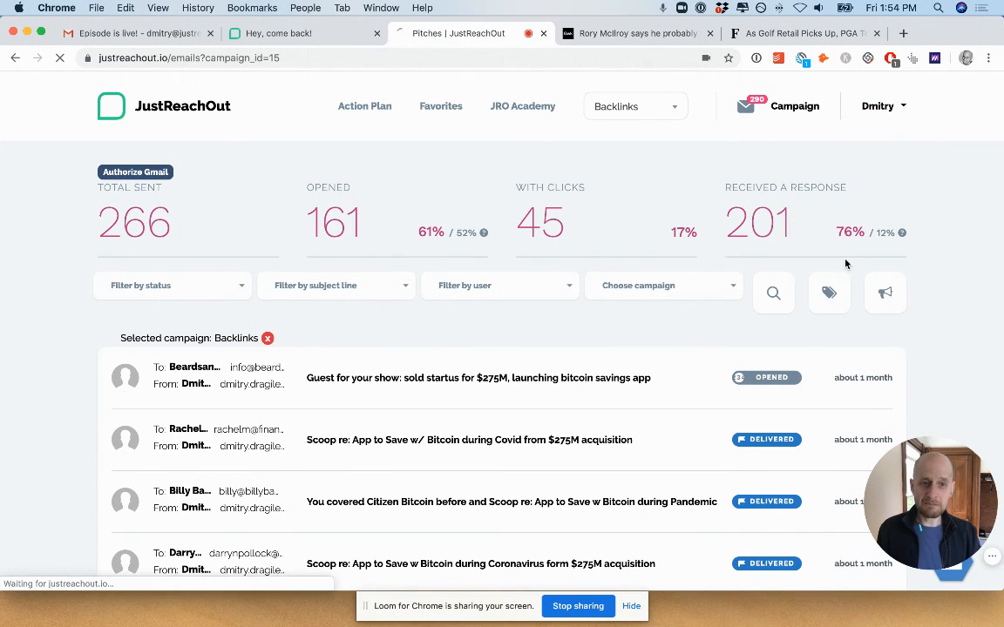